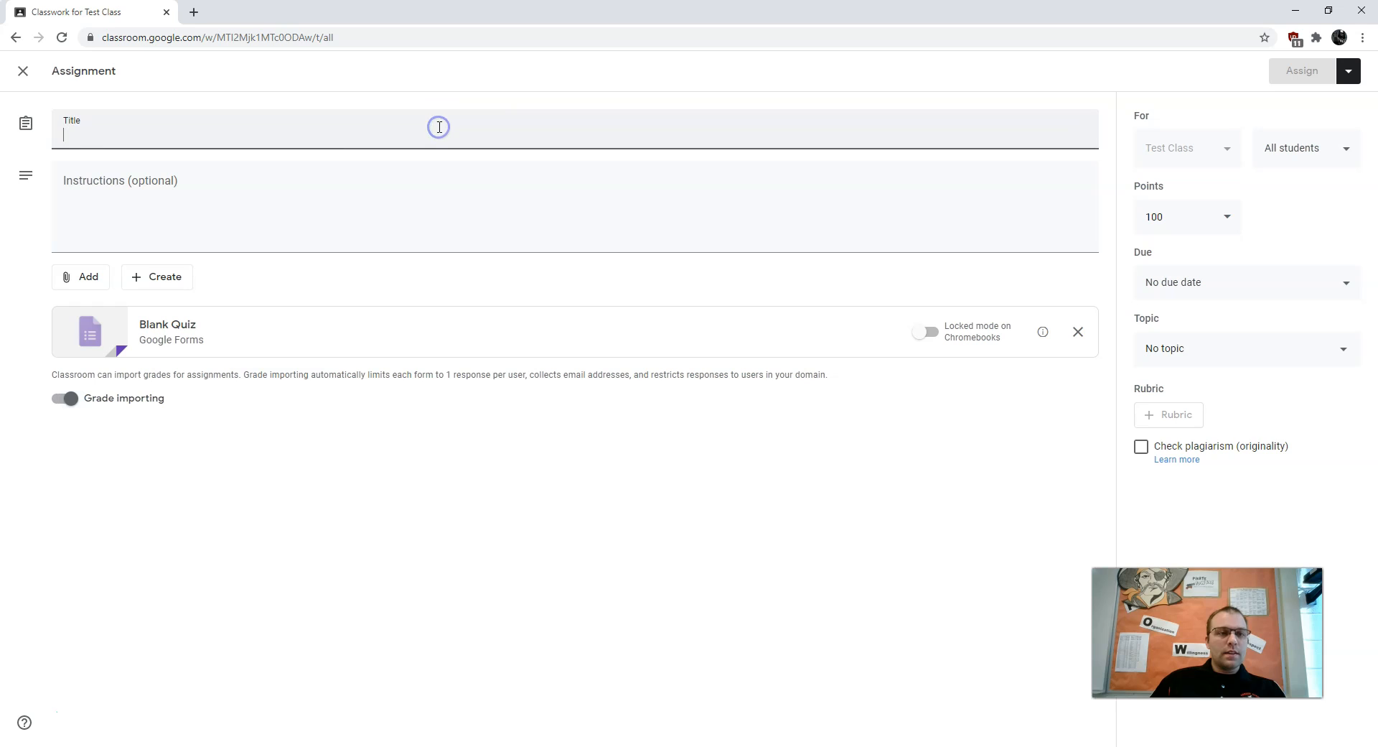
Title the assignment 'Quiz Demo' with instructions to answer each question, and browse the Drive picker
text(Quiz Demo)
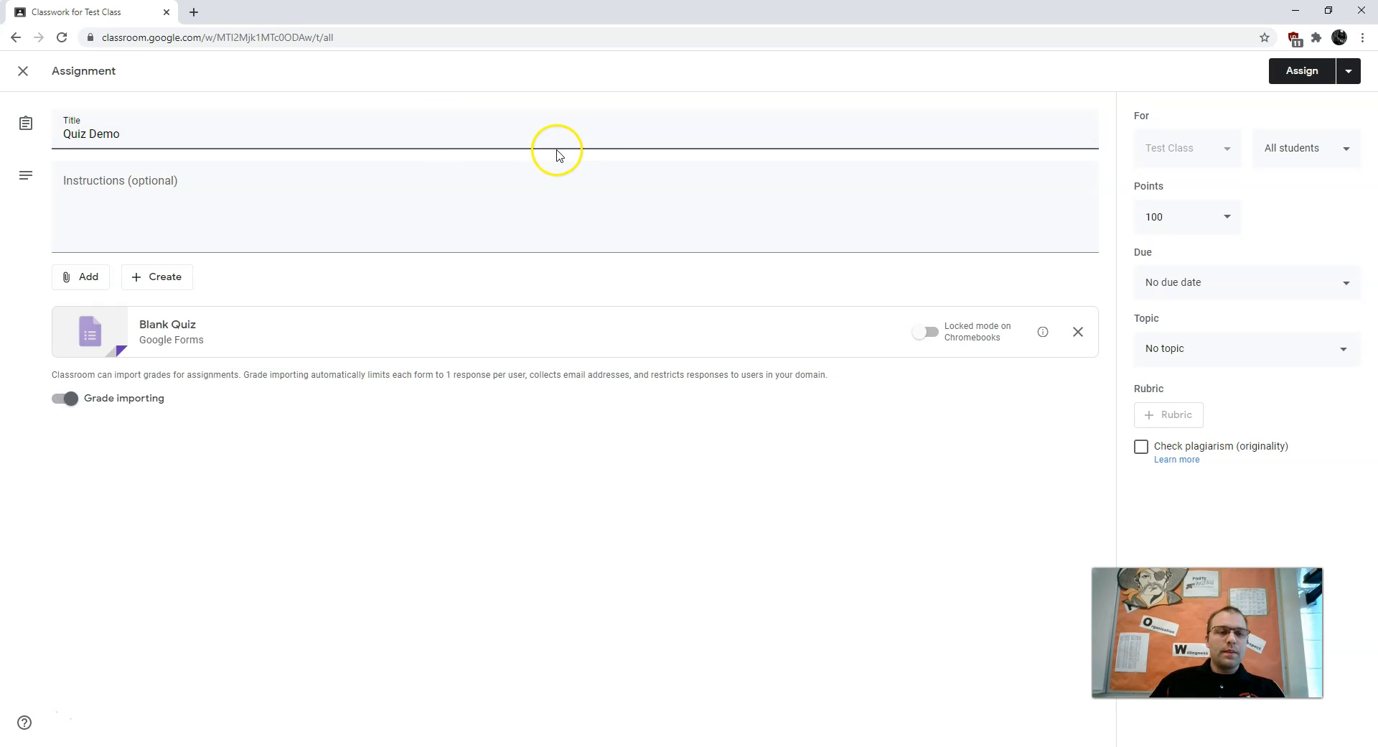
click(502, 242)
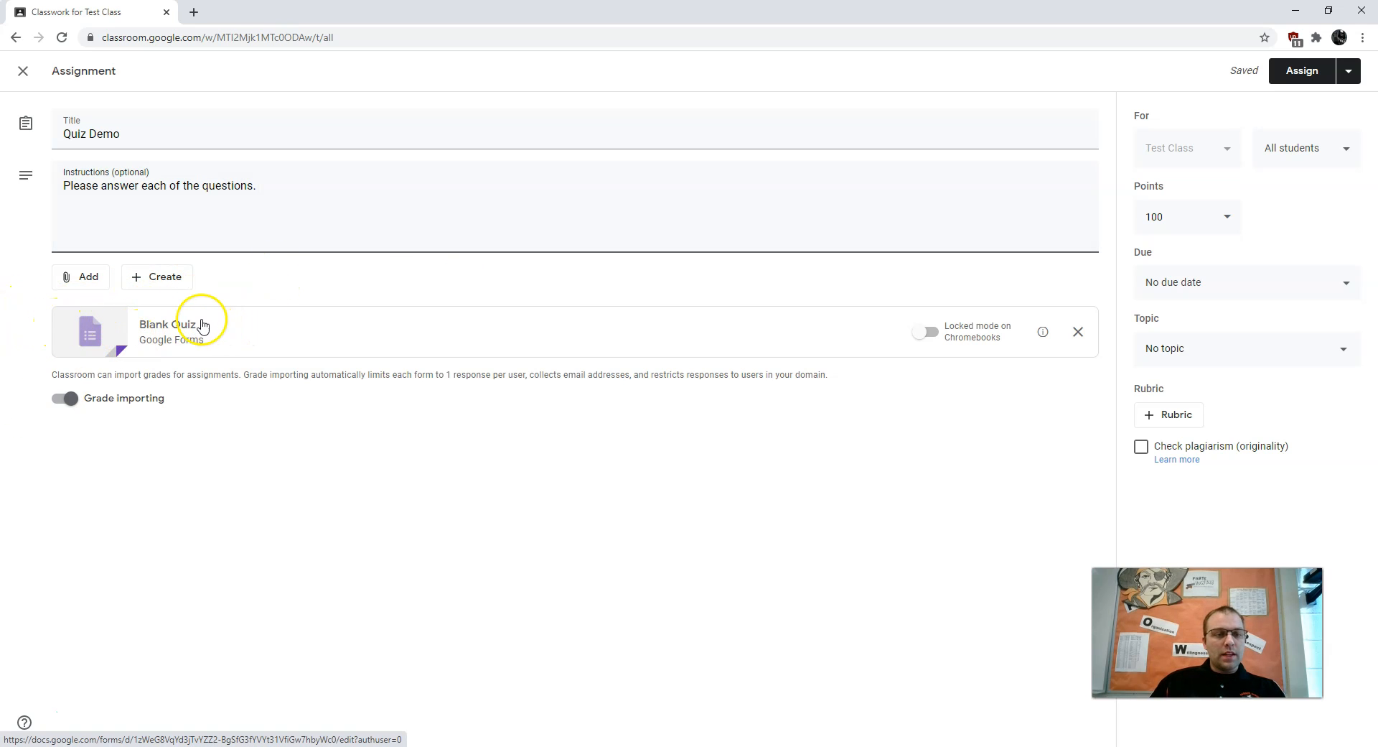
click(84, 279)
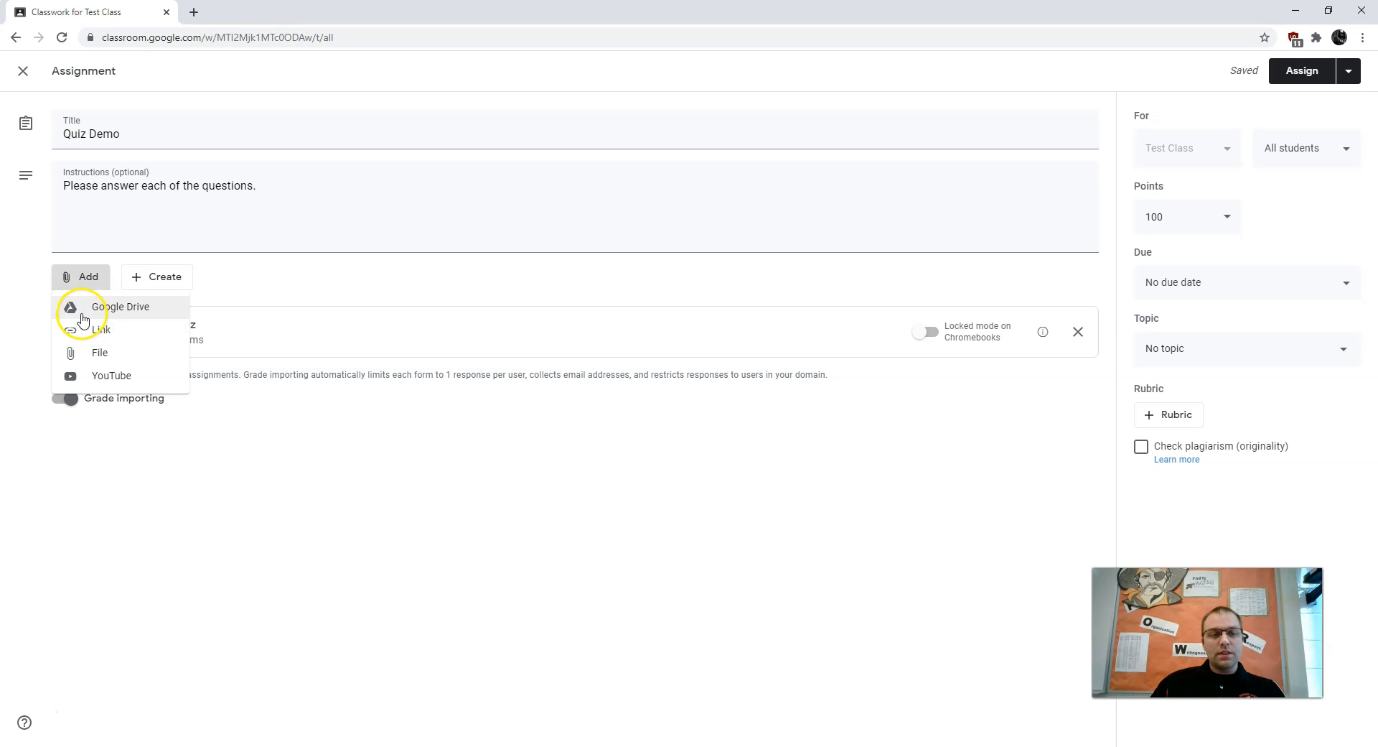
click(72, 307)
click(1040, 192)
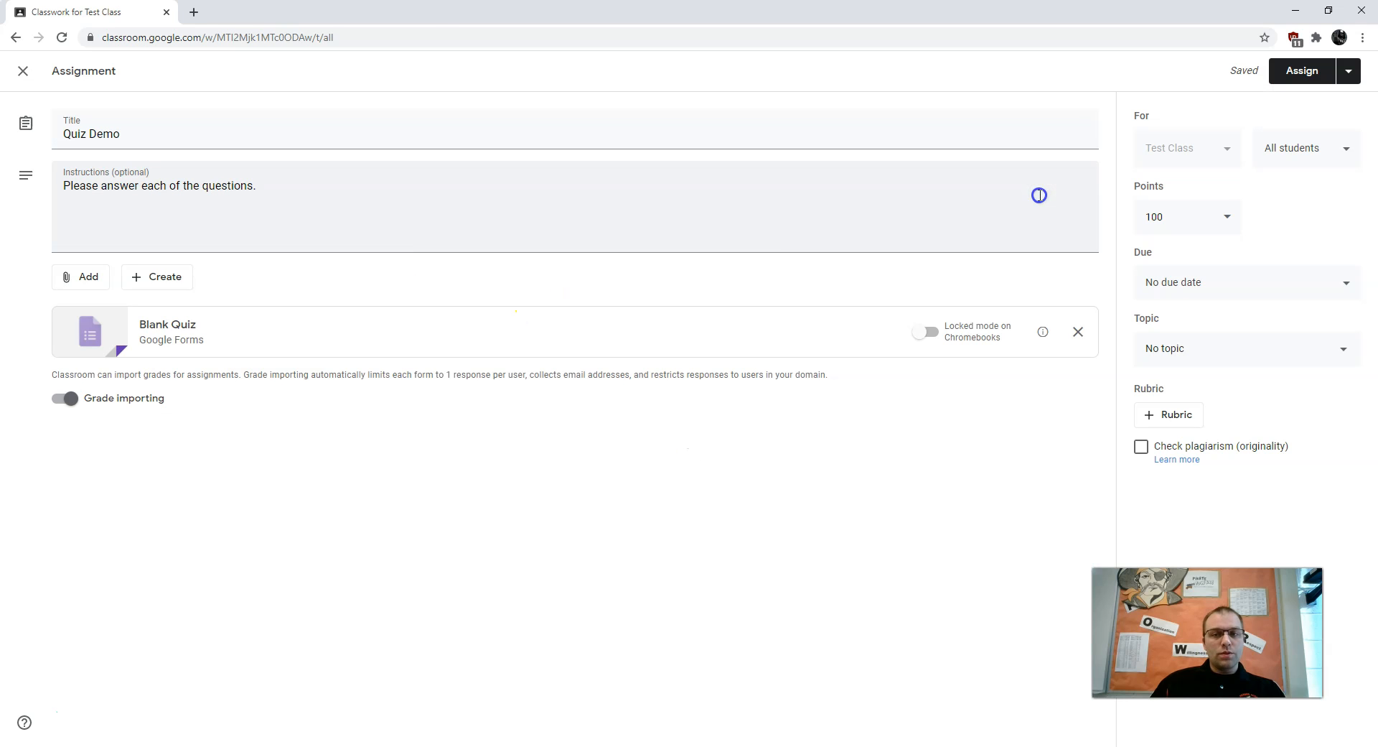
Open the attached Blank Quiz in Forms and retitle it 'Quiz for Demo'
click(179, 339)
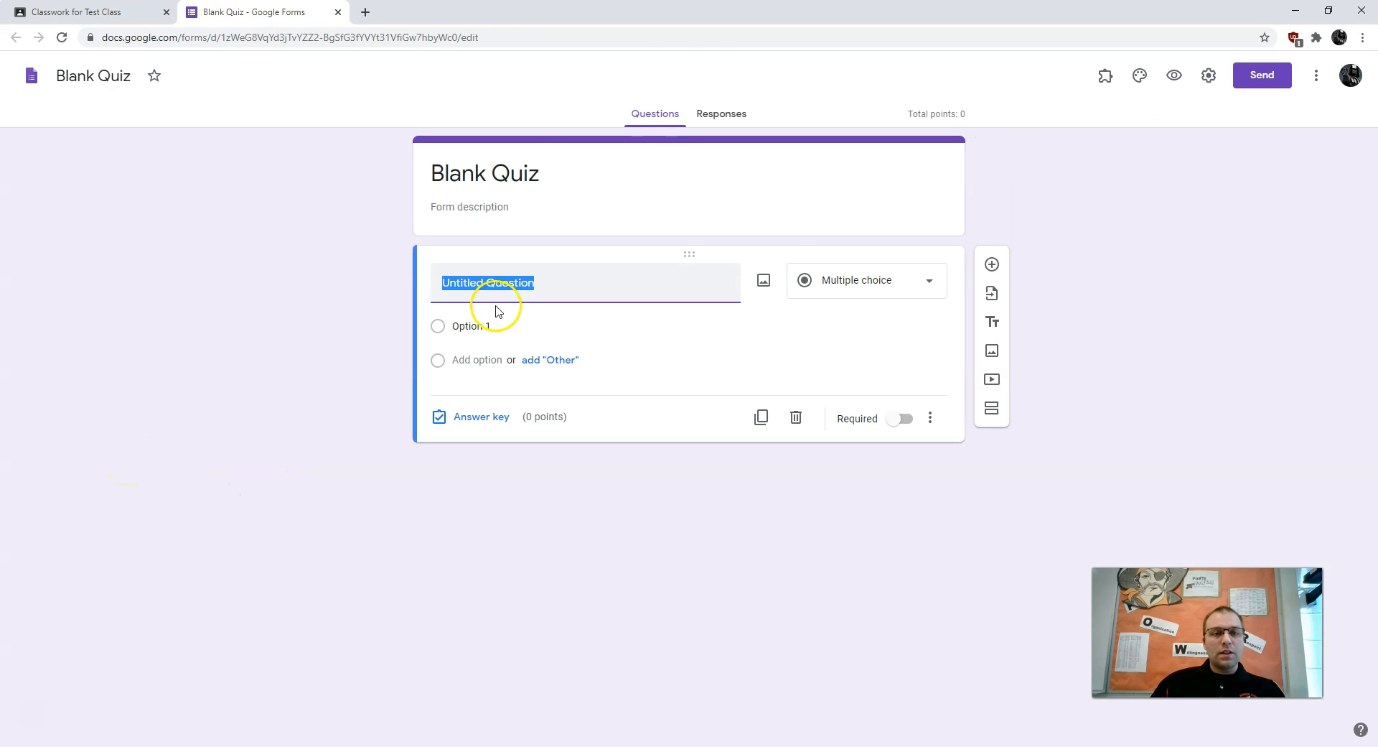
click(552, 180)
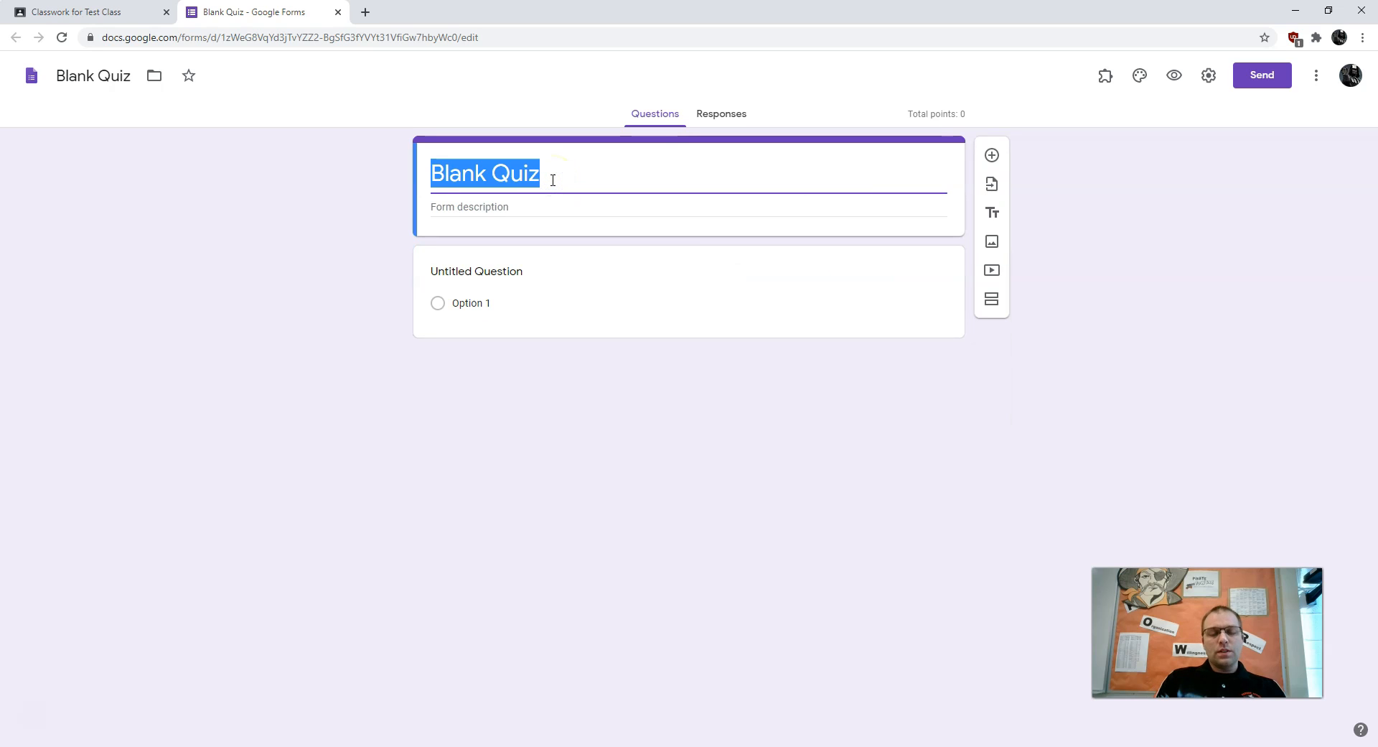
text(Quiz for Demo)
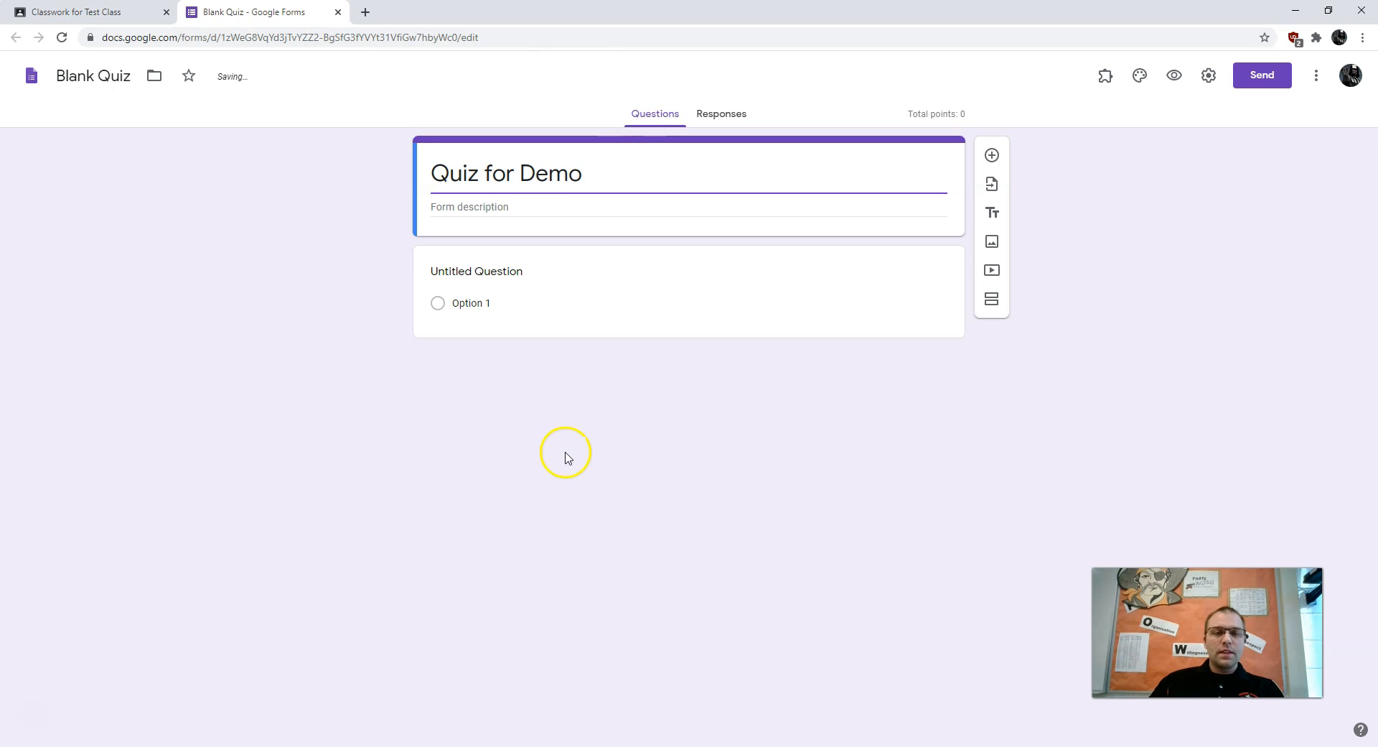
click(532, 260)
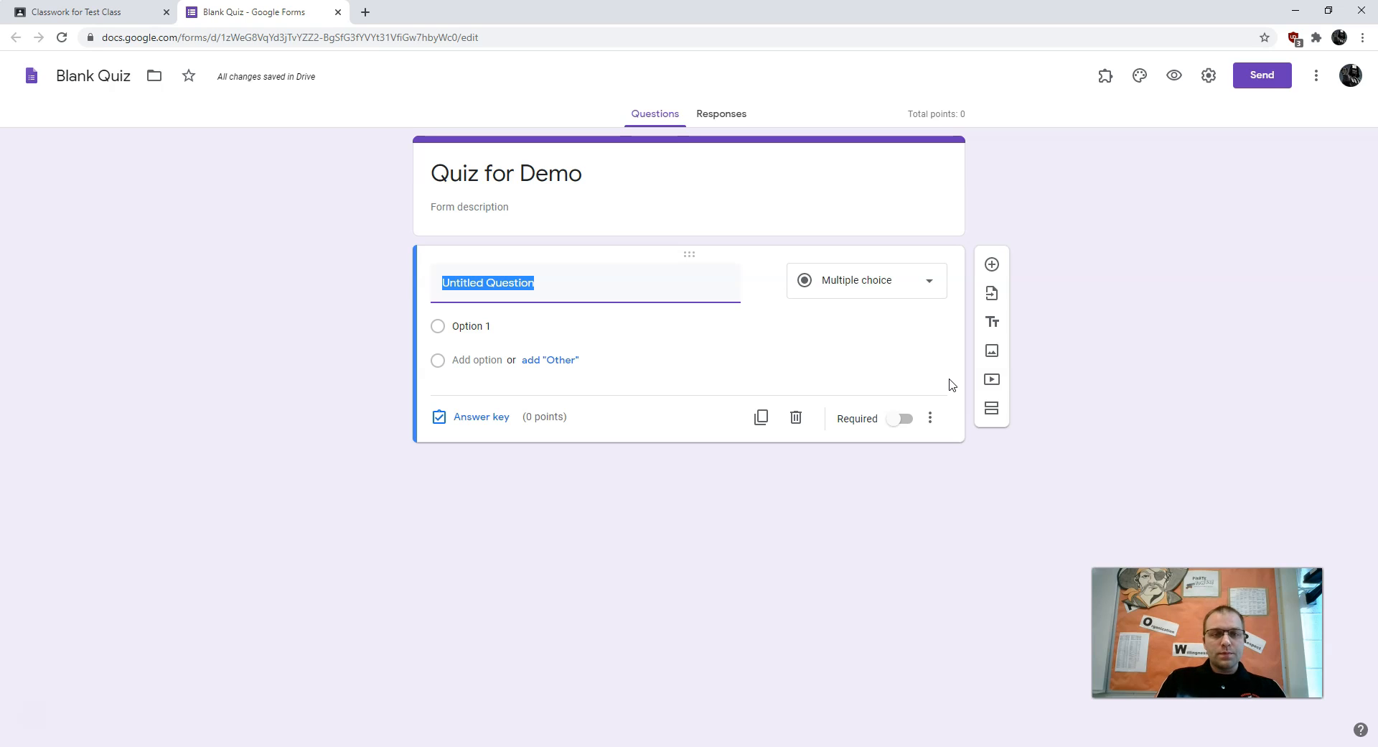
Add a checkbox favorite-color question with options red, yellow, blue, green, orange and purple
text(Ch)
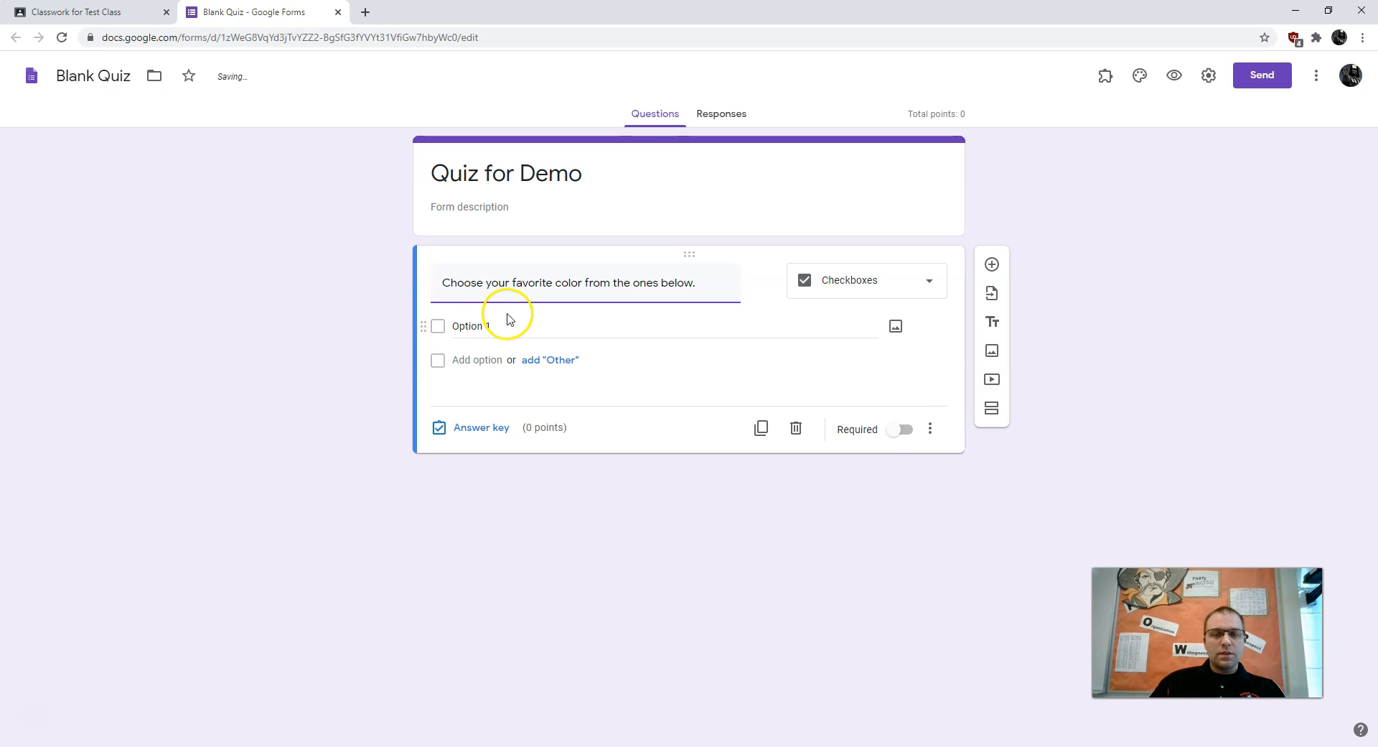
click(578, 335)
text(red)
key(Return)
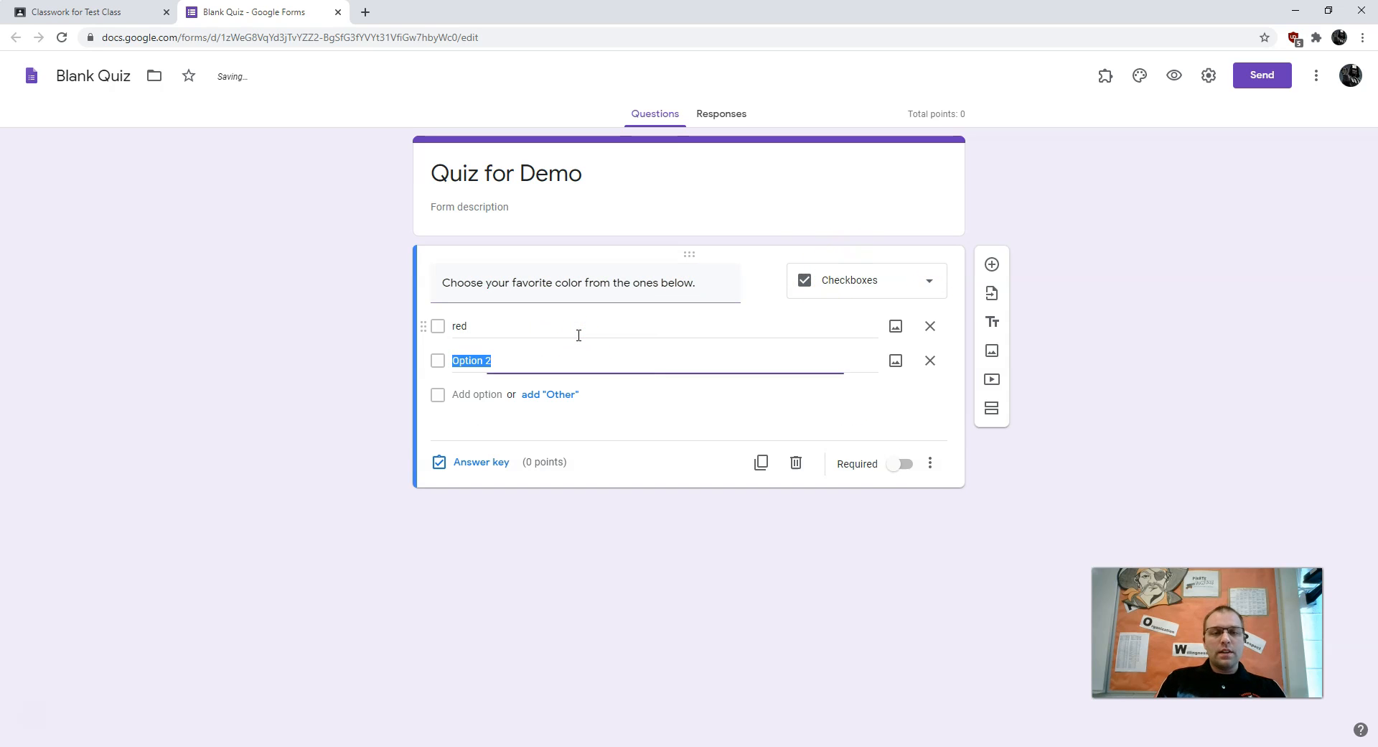
key(Return)
text(green)
key(Return)
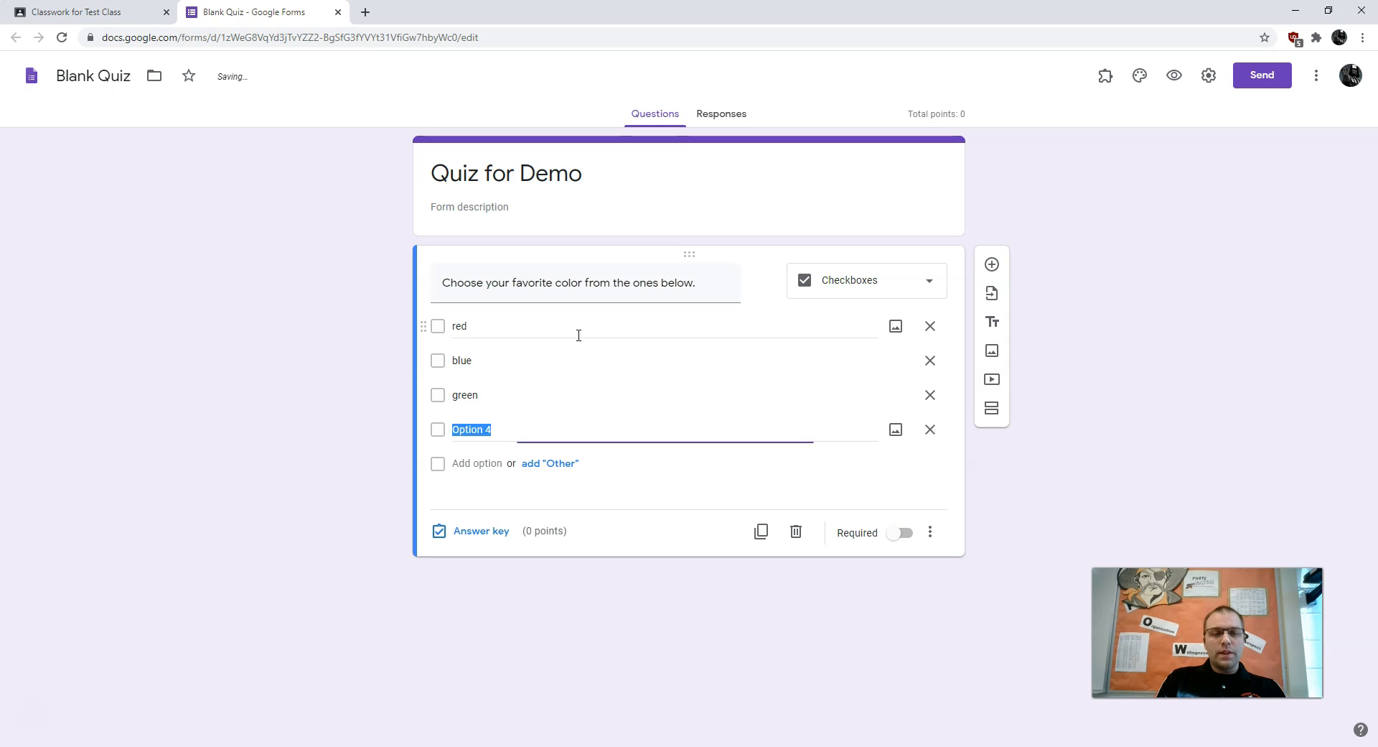
text(orange)
key(Return)
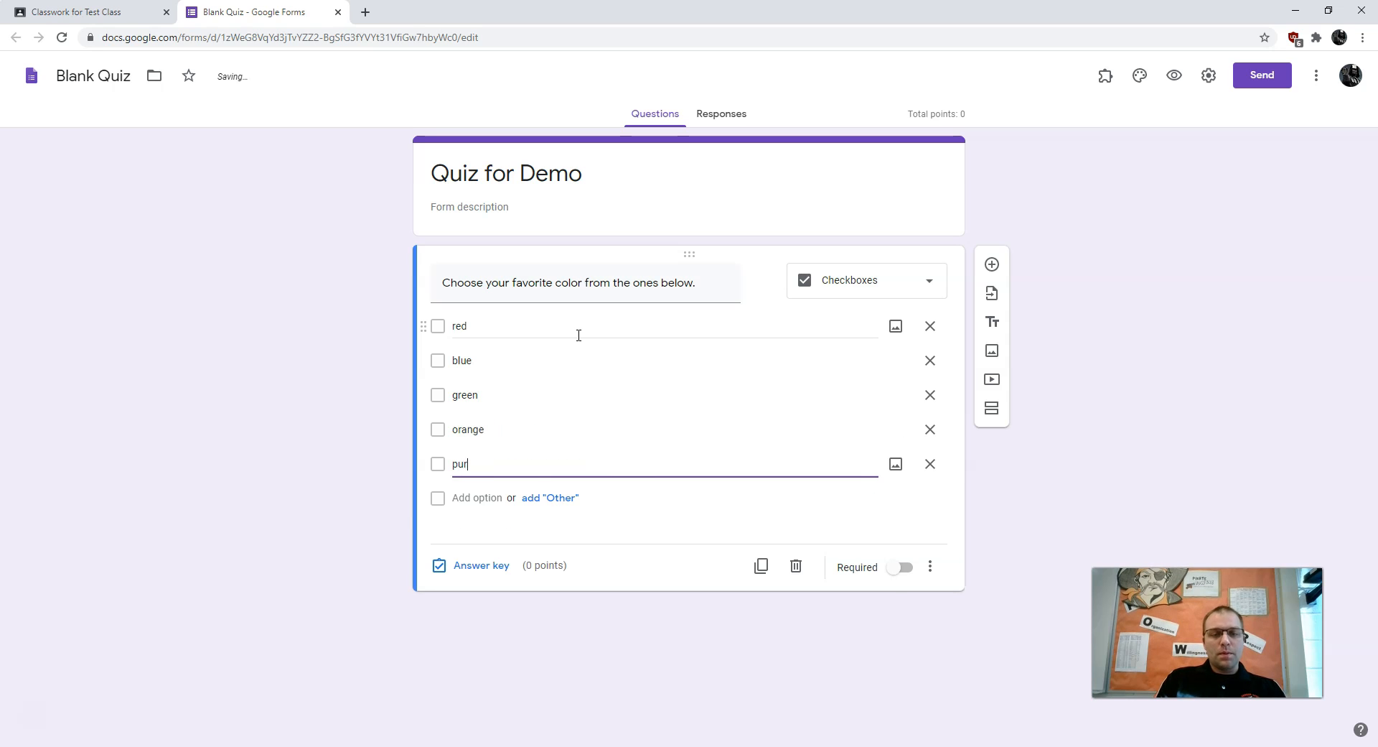
text(purple)
key(Return)
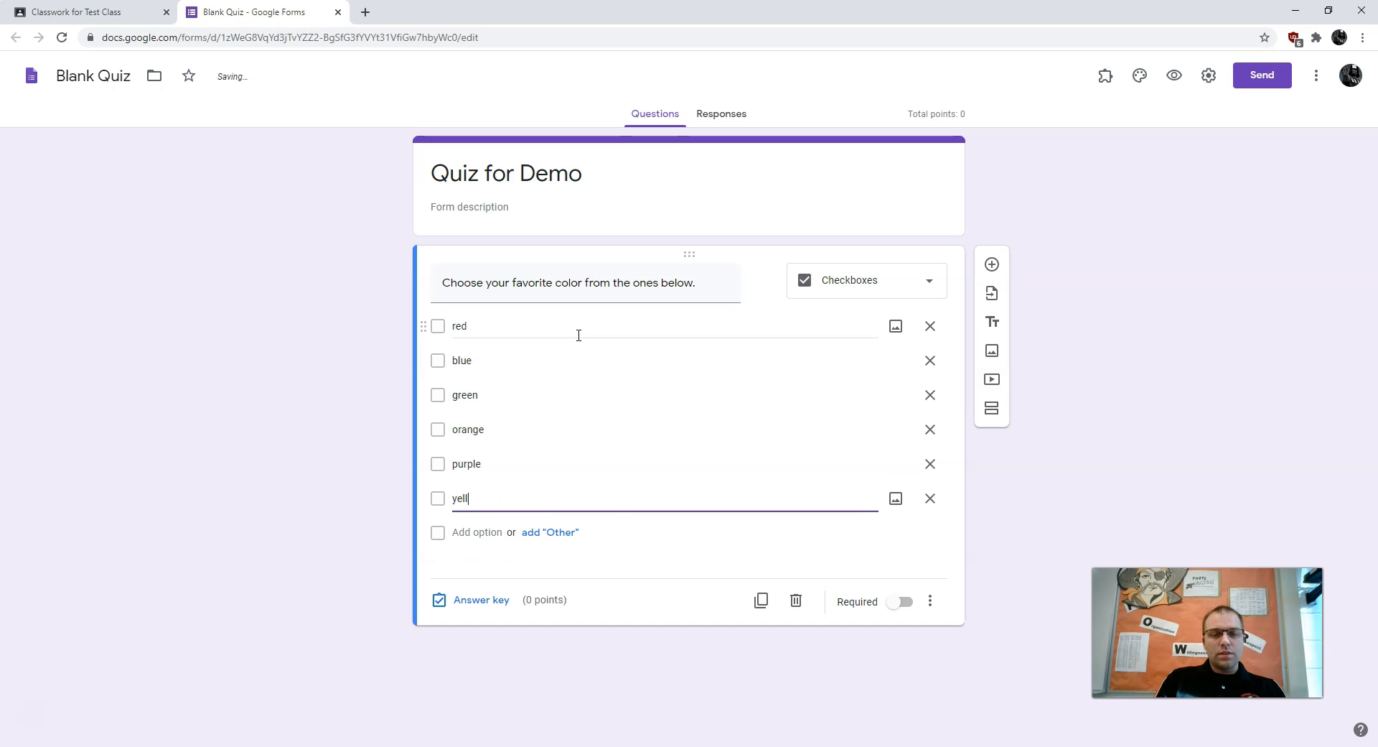
key(Return)
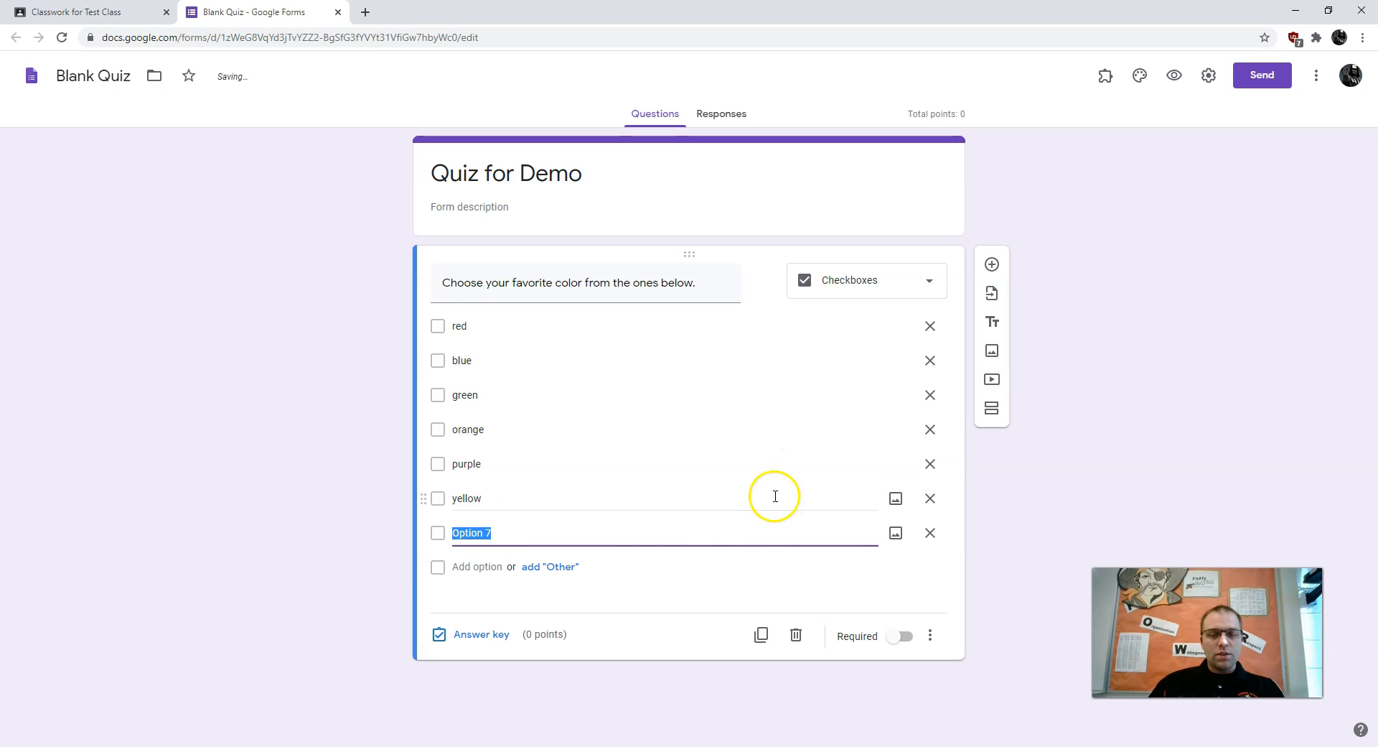
click(930, 534)
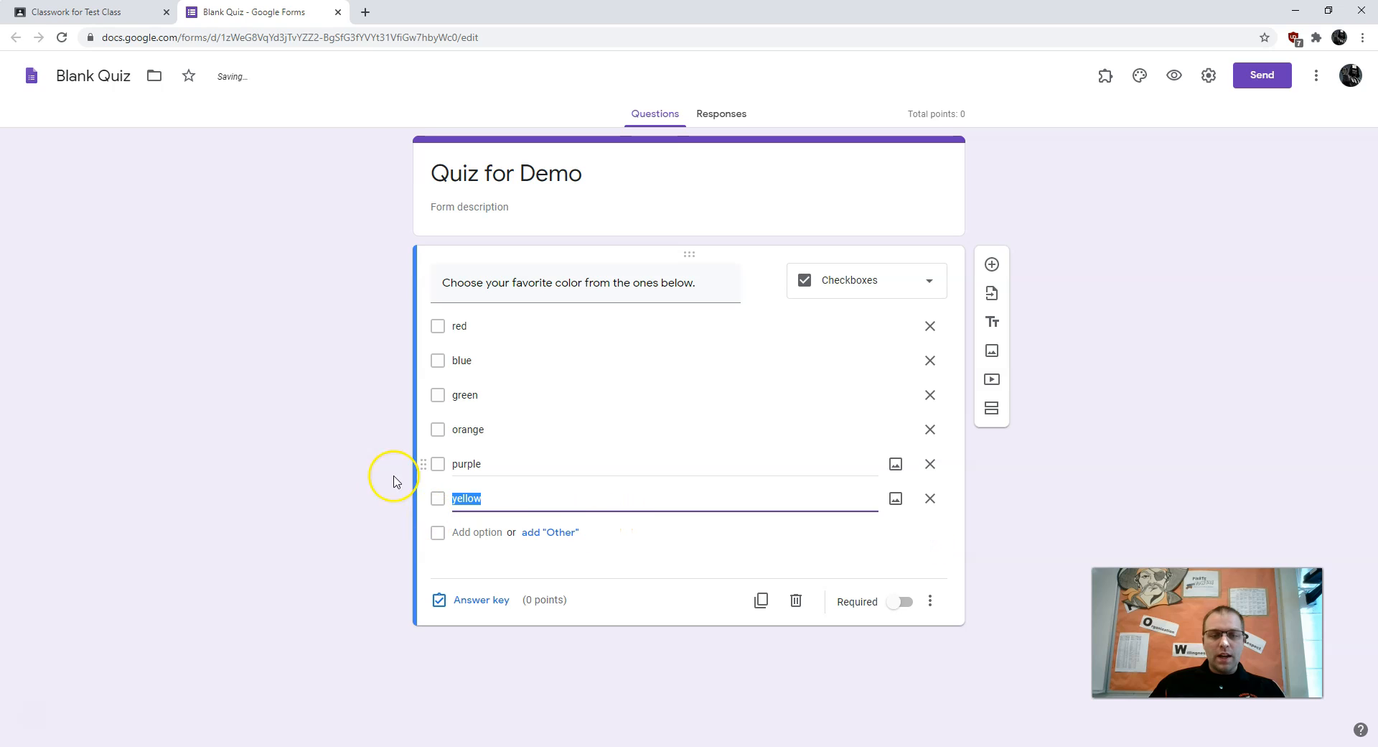
drag(417, 497, 431, 325)
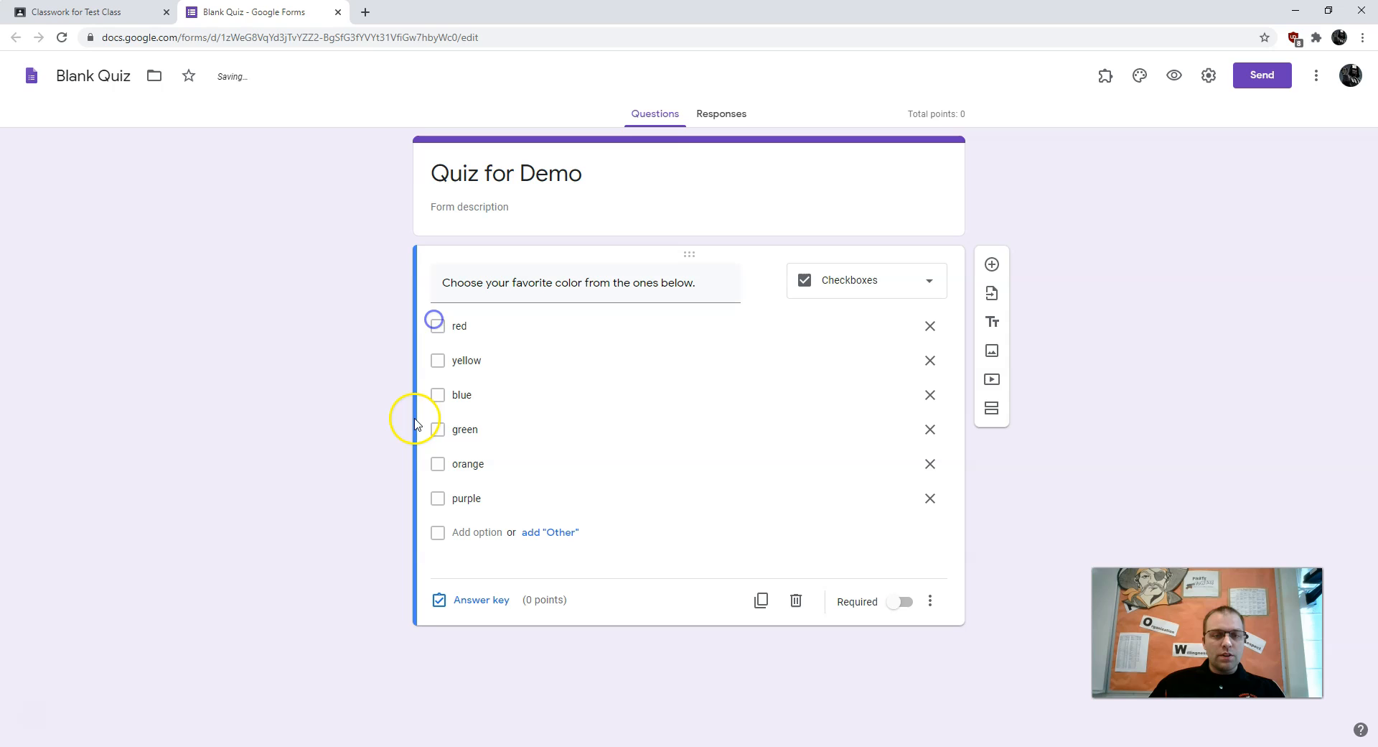
Switch the favorite-color question to the Dropdown type, leaving its six colors as options
click(866, 280)
click(852, 248)
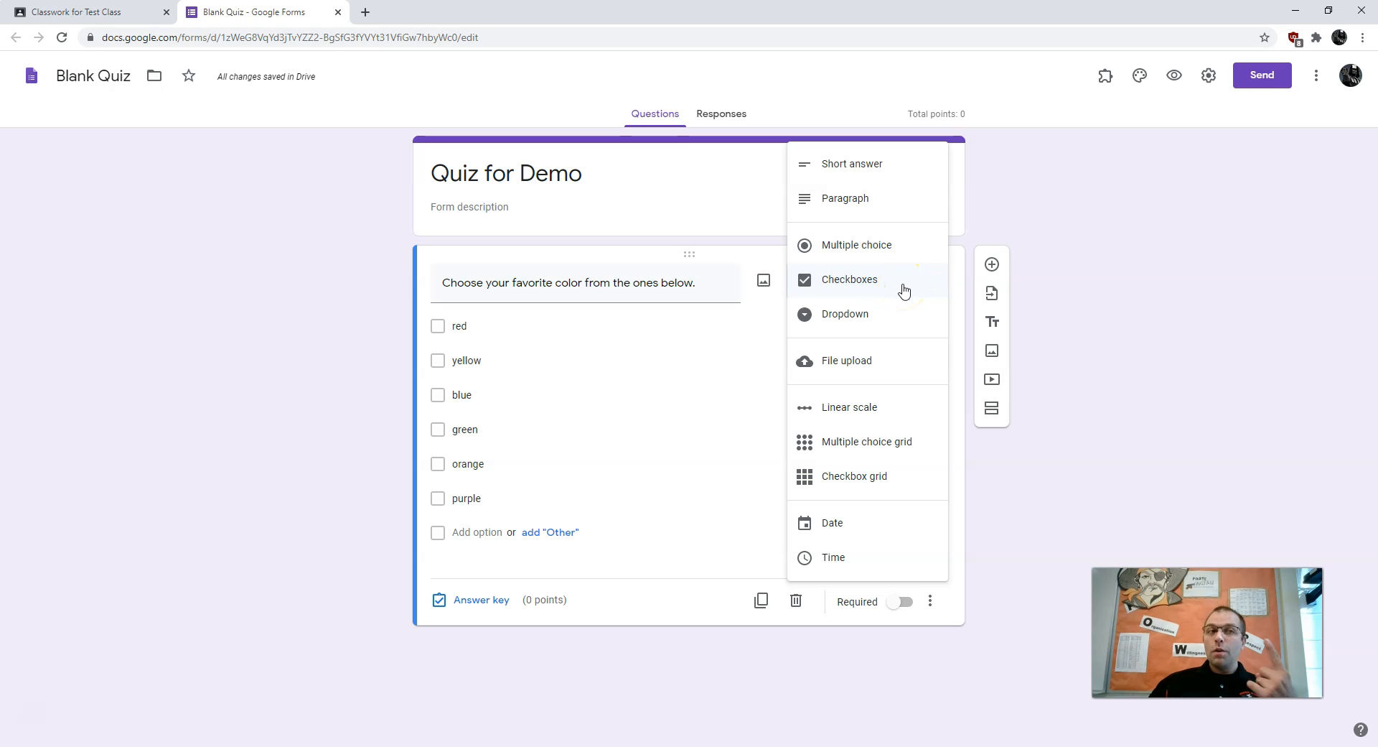
click(854, 334)
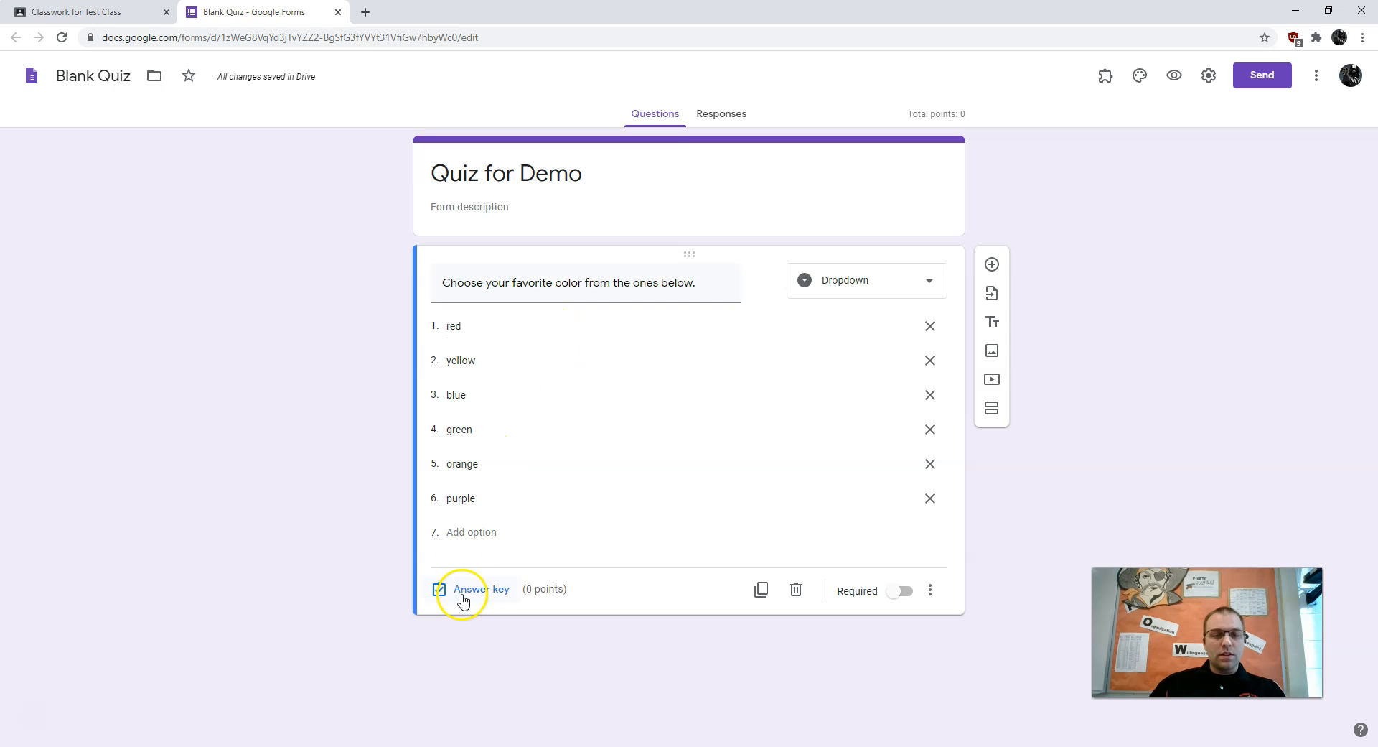
click(826, 287)
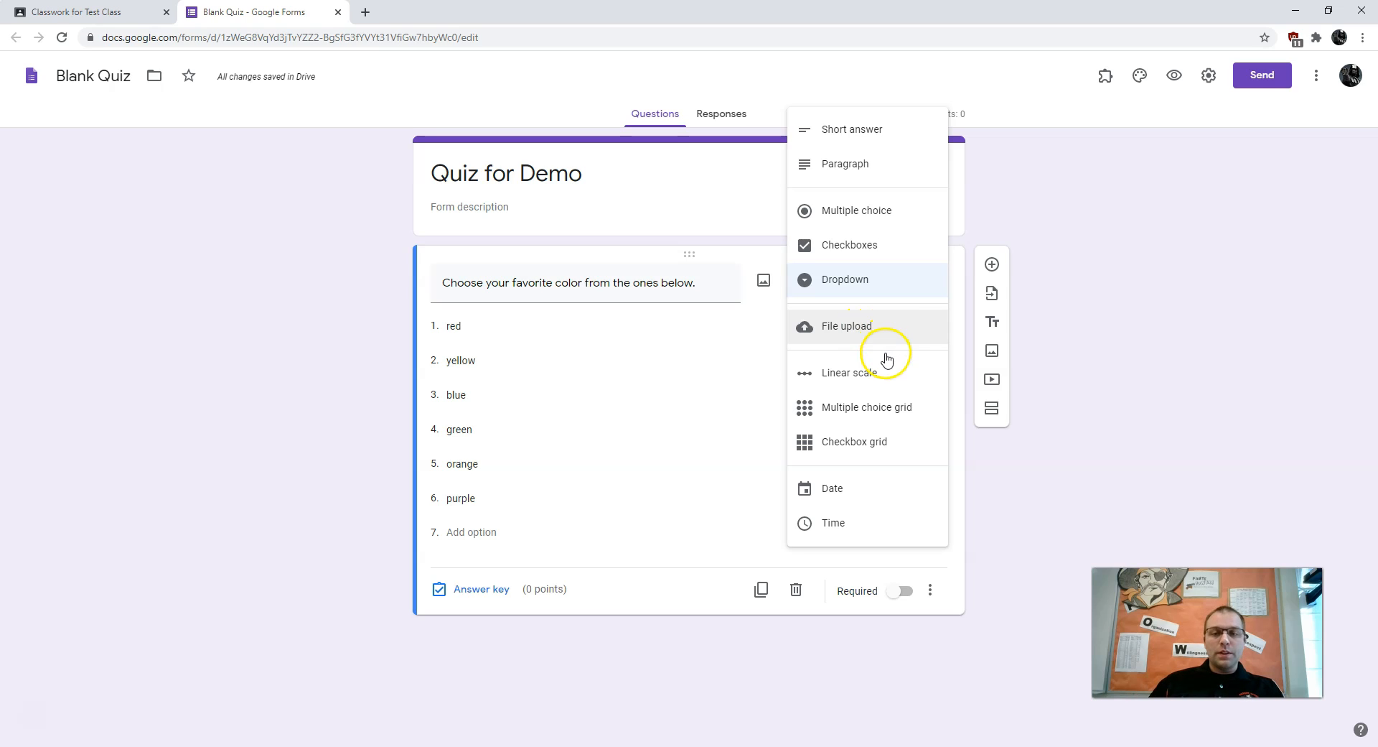
click(842, 388)
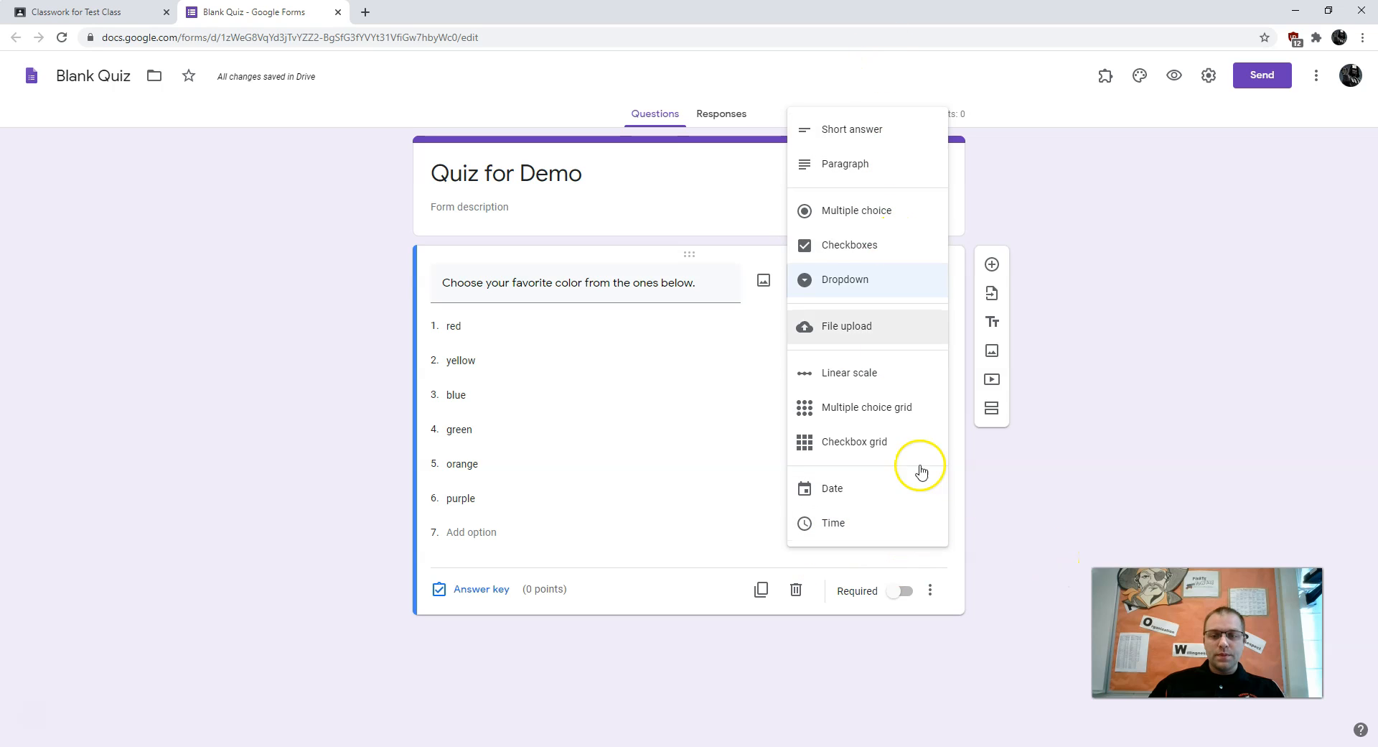
click(1176, 499)
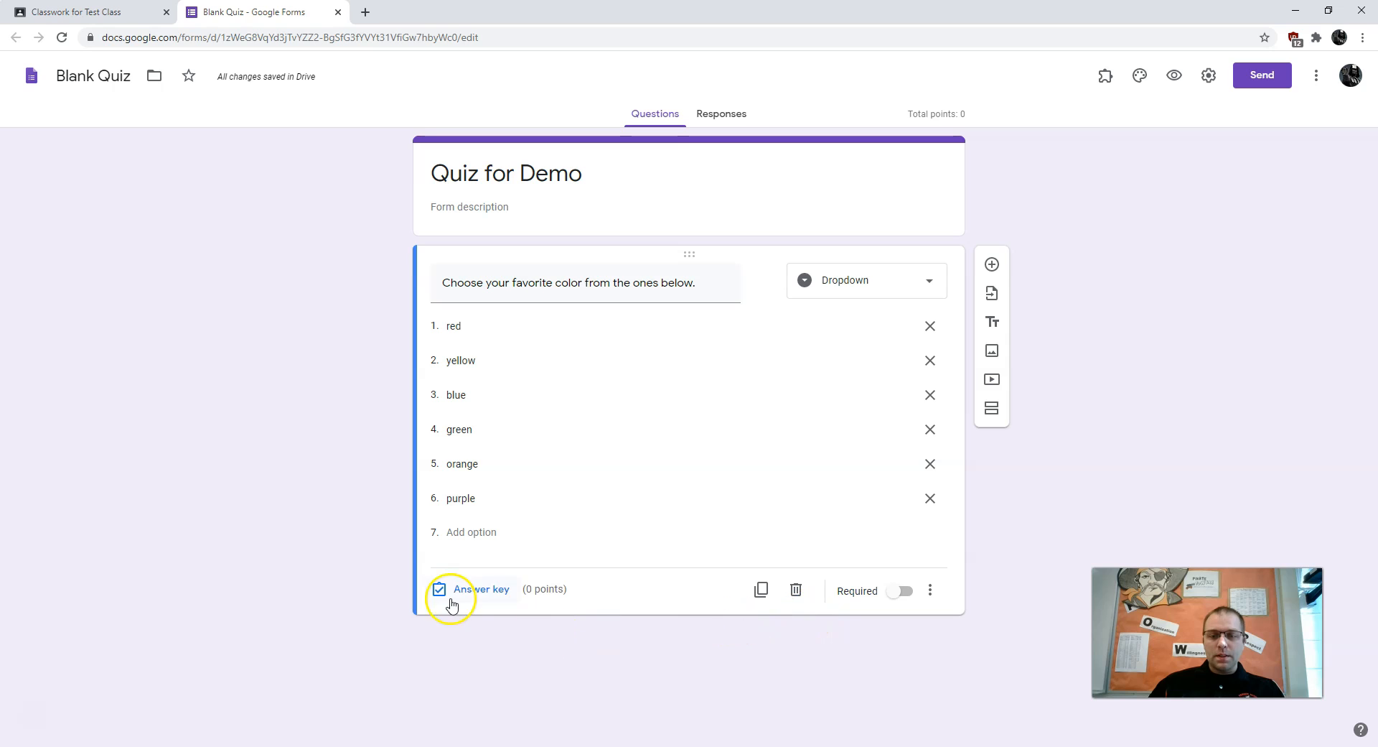
Add a 'Type your name.' question and move it above the colour question
click(993, 276)
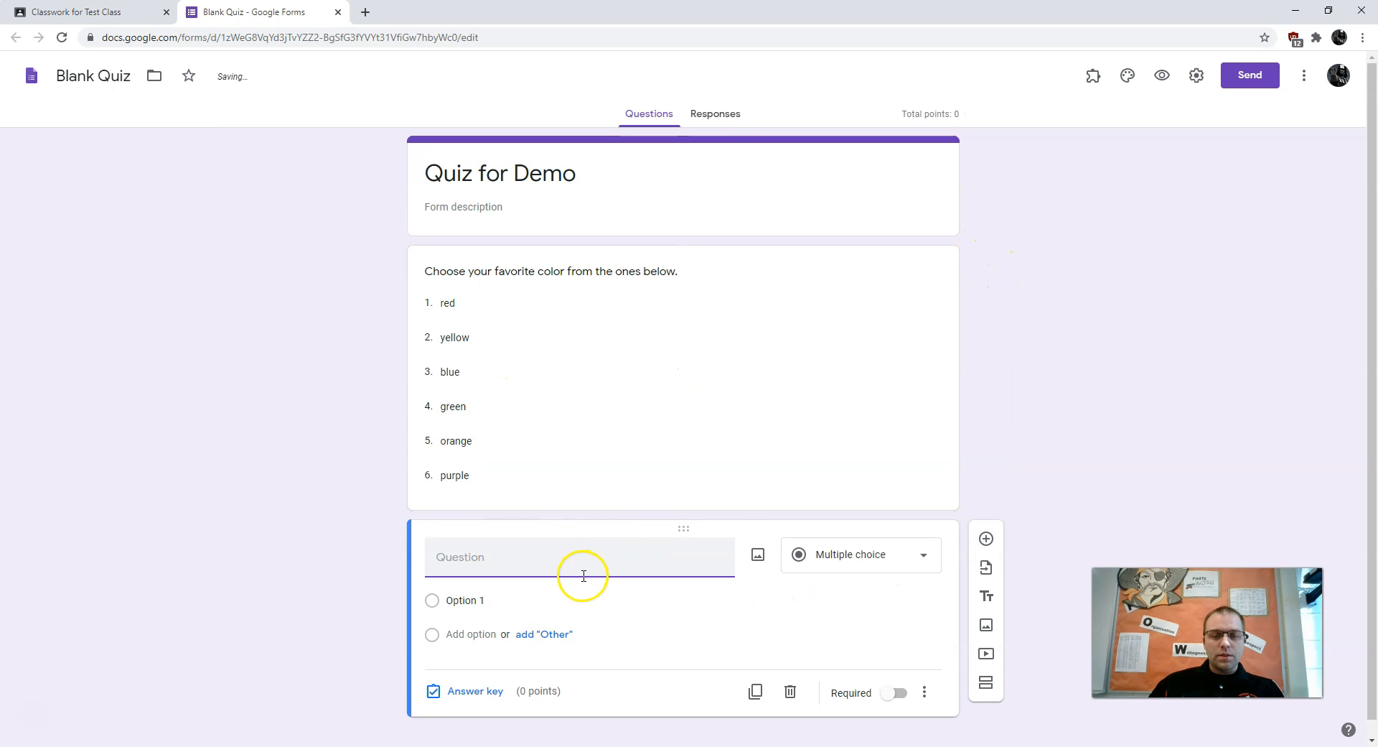
click(670, 270)
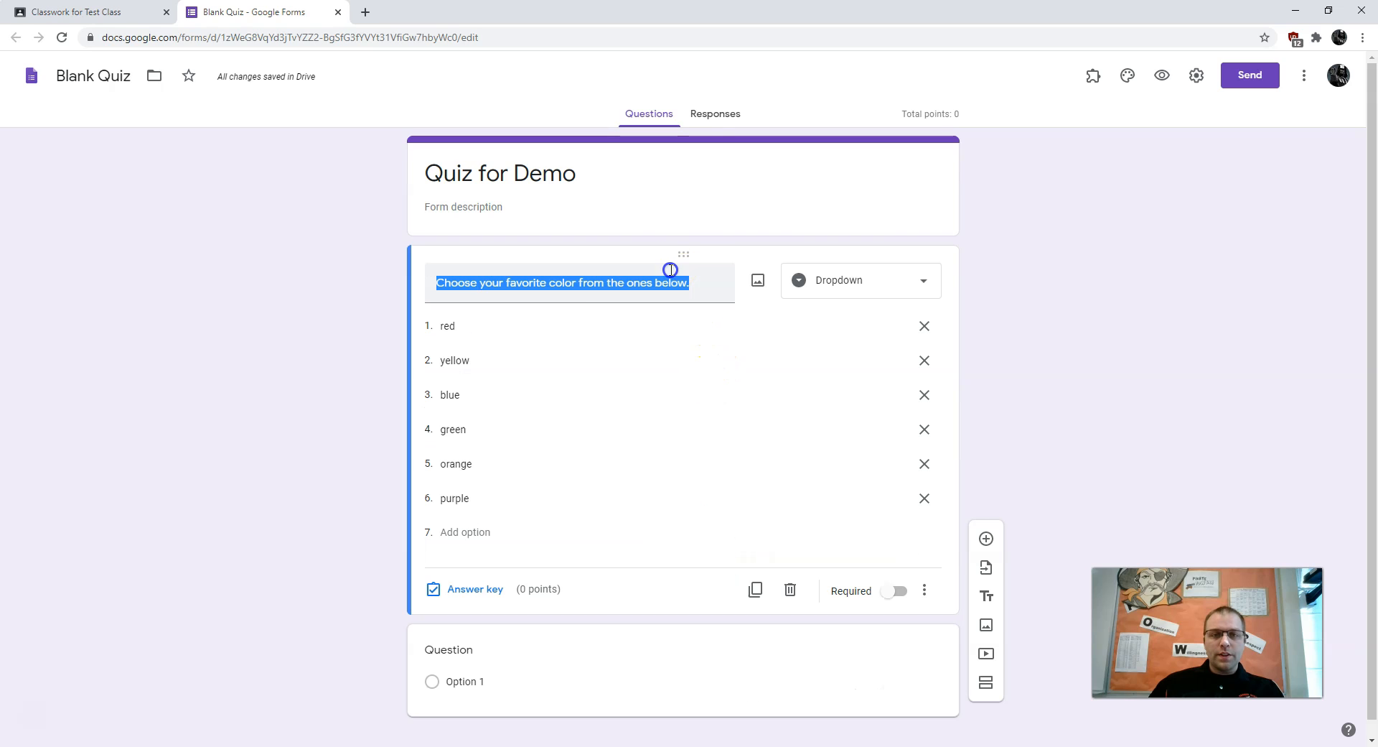
click(679, 637)
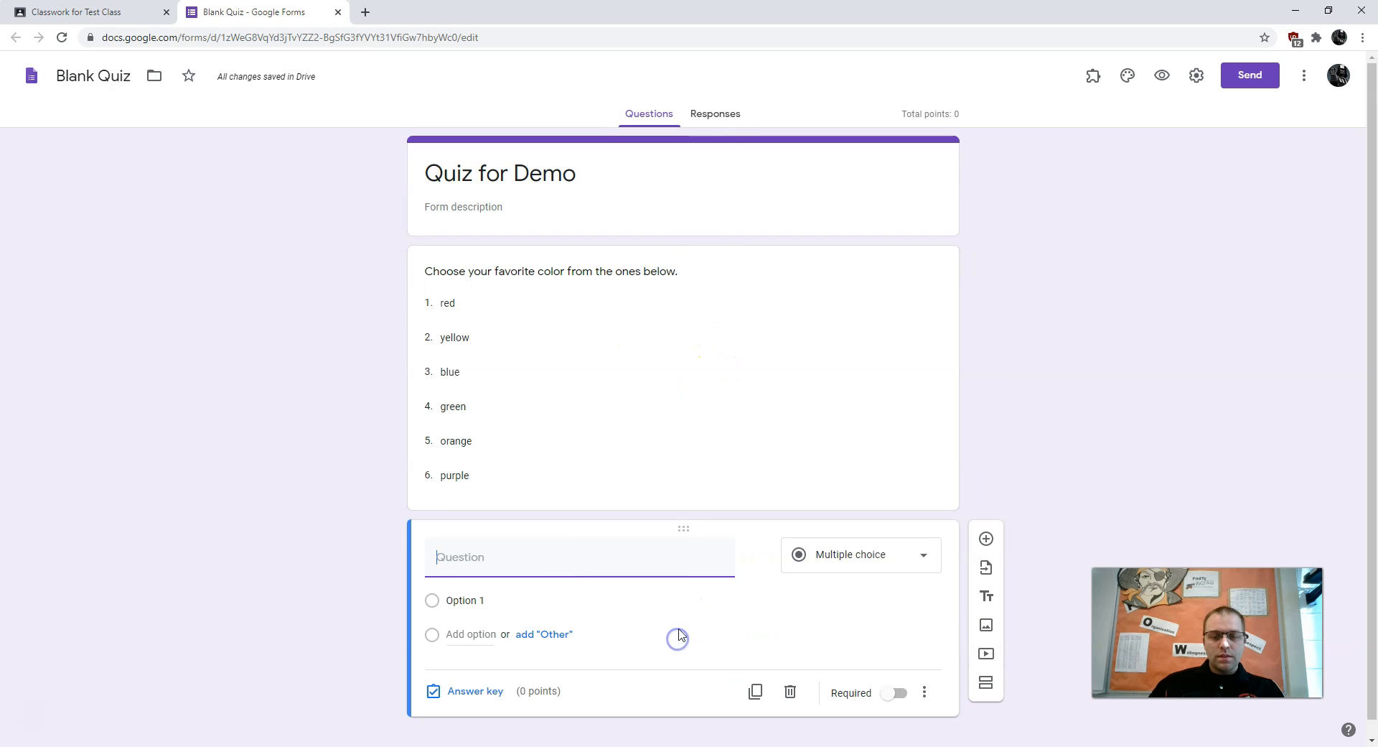
text(Type)
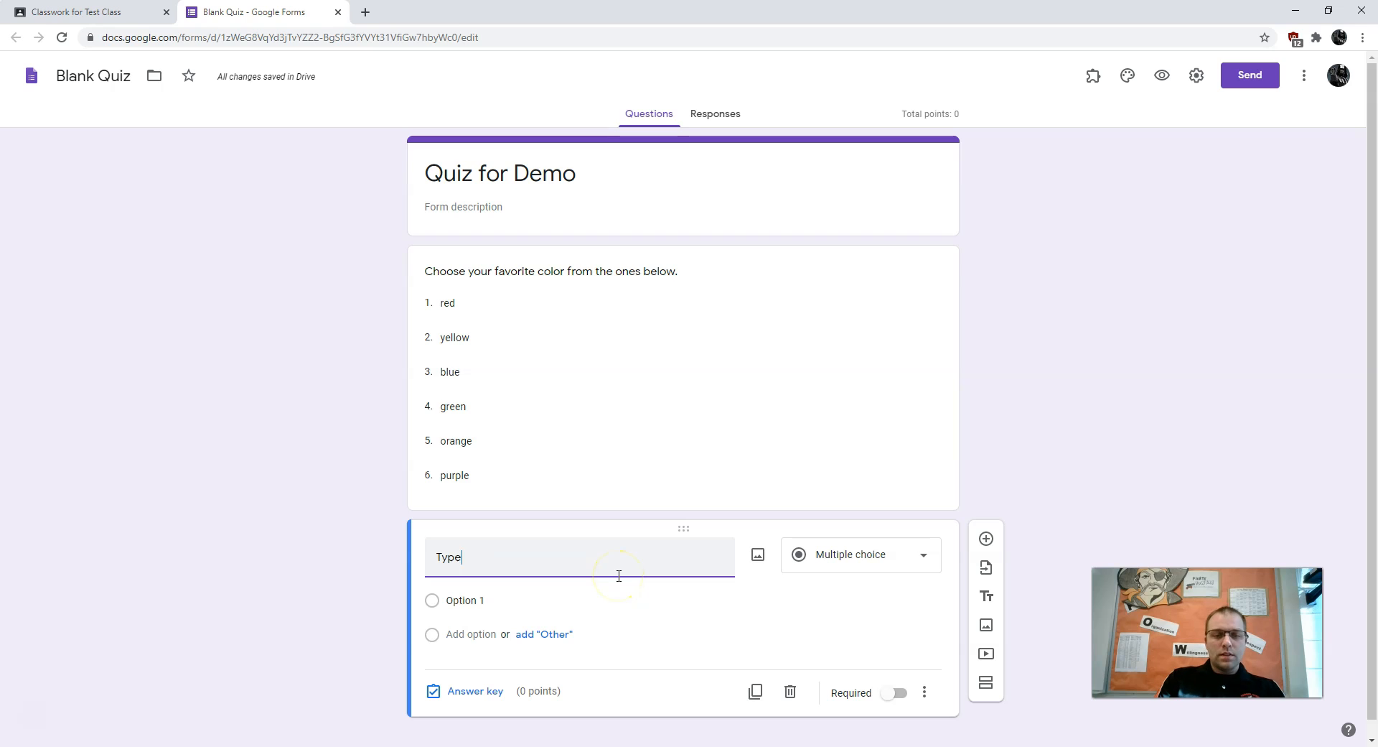
text( your name.)
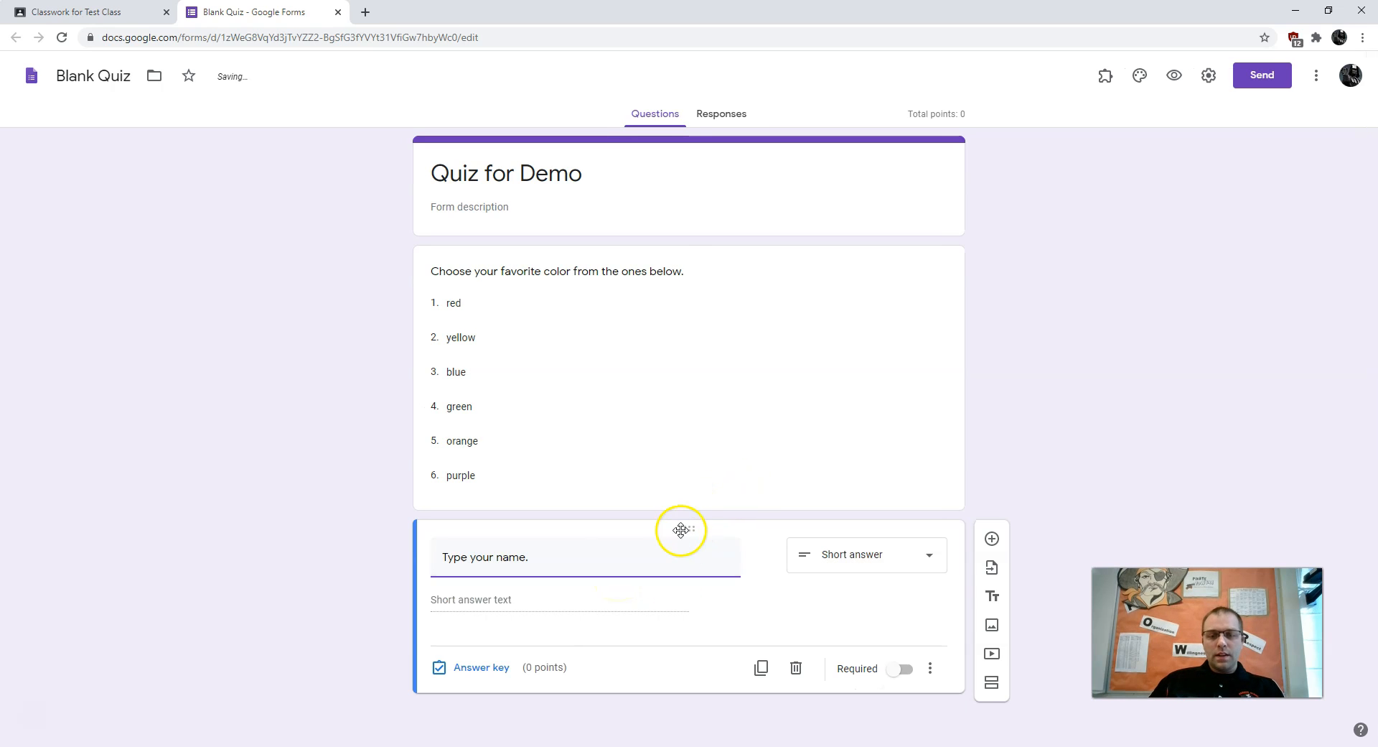
drag(681, 530, 671, 215)
click(1198, 414)
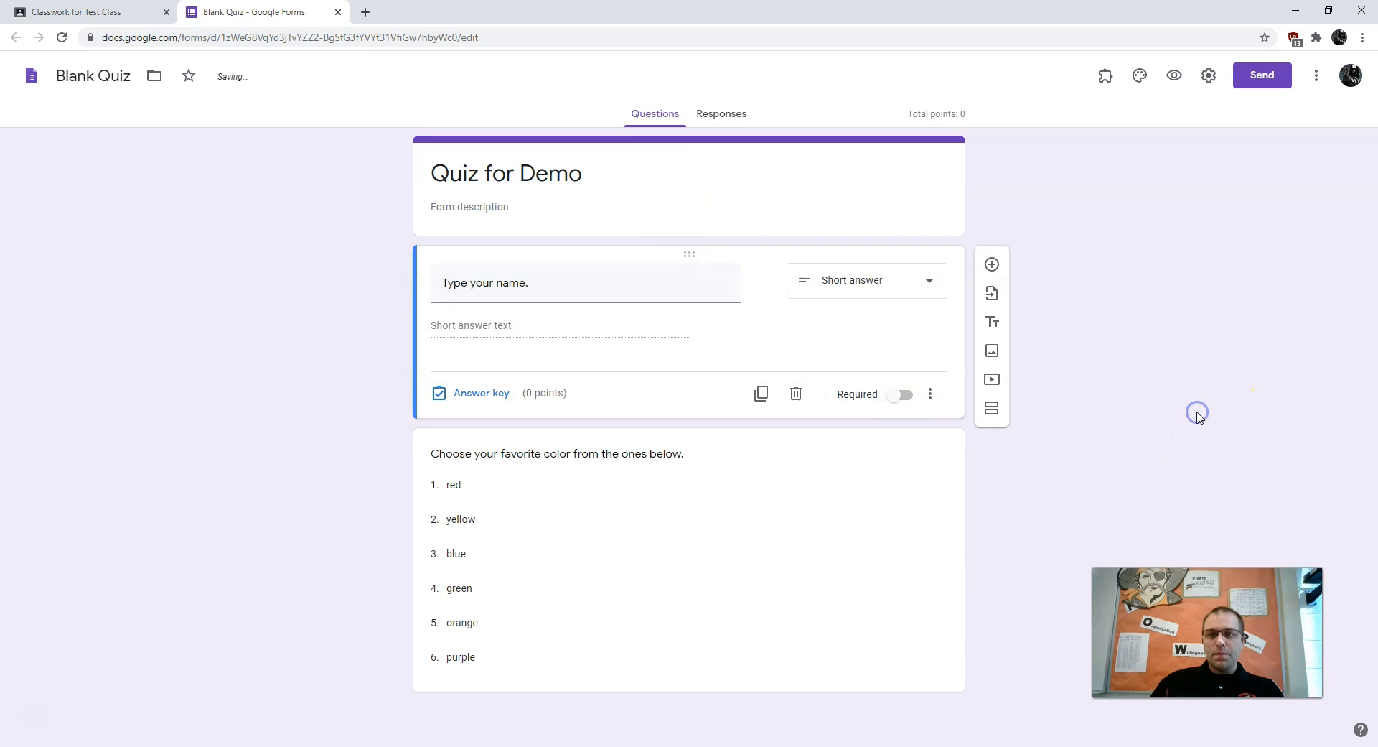
Mark both the name question and the colour question as required
click(897, 395)
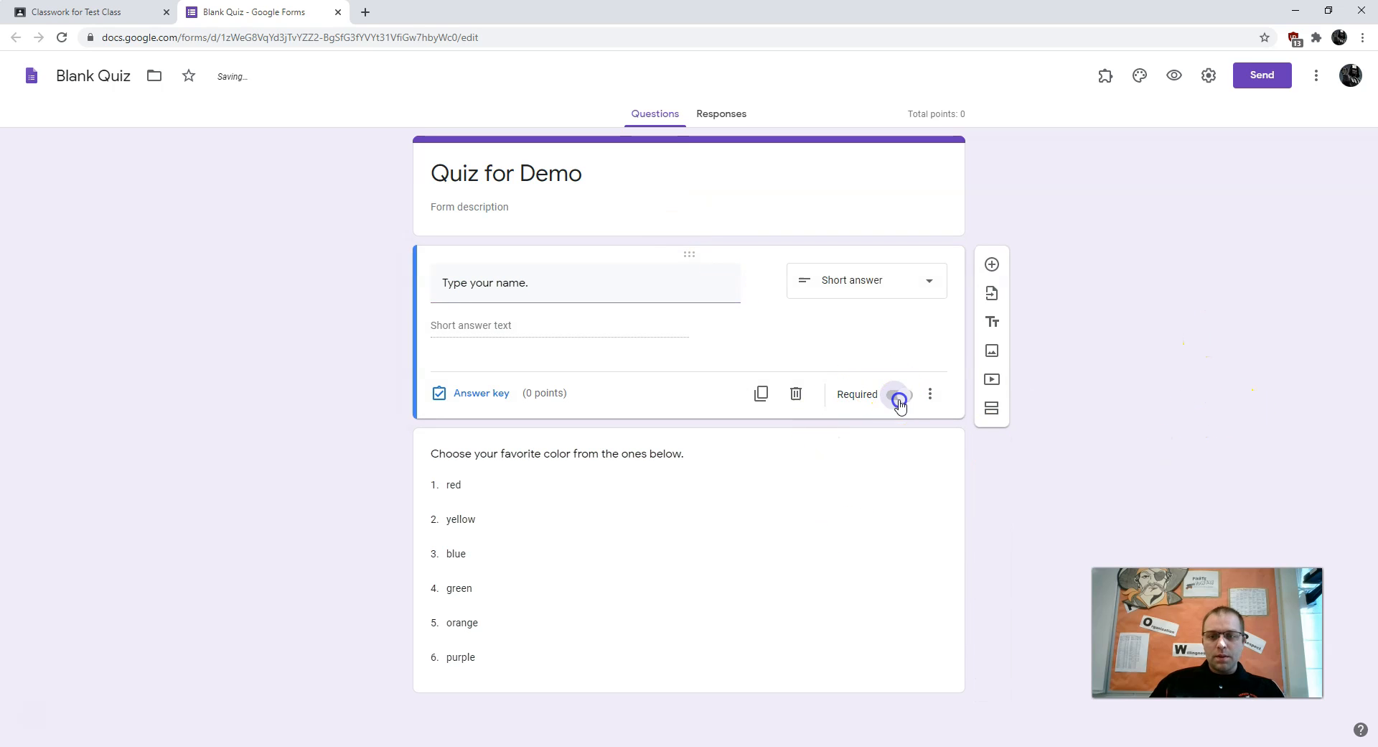
click(850, 549)
click(894, 698)
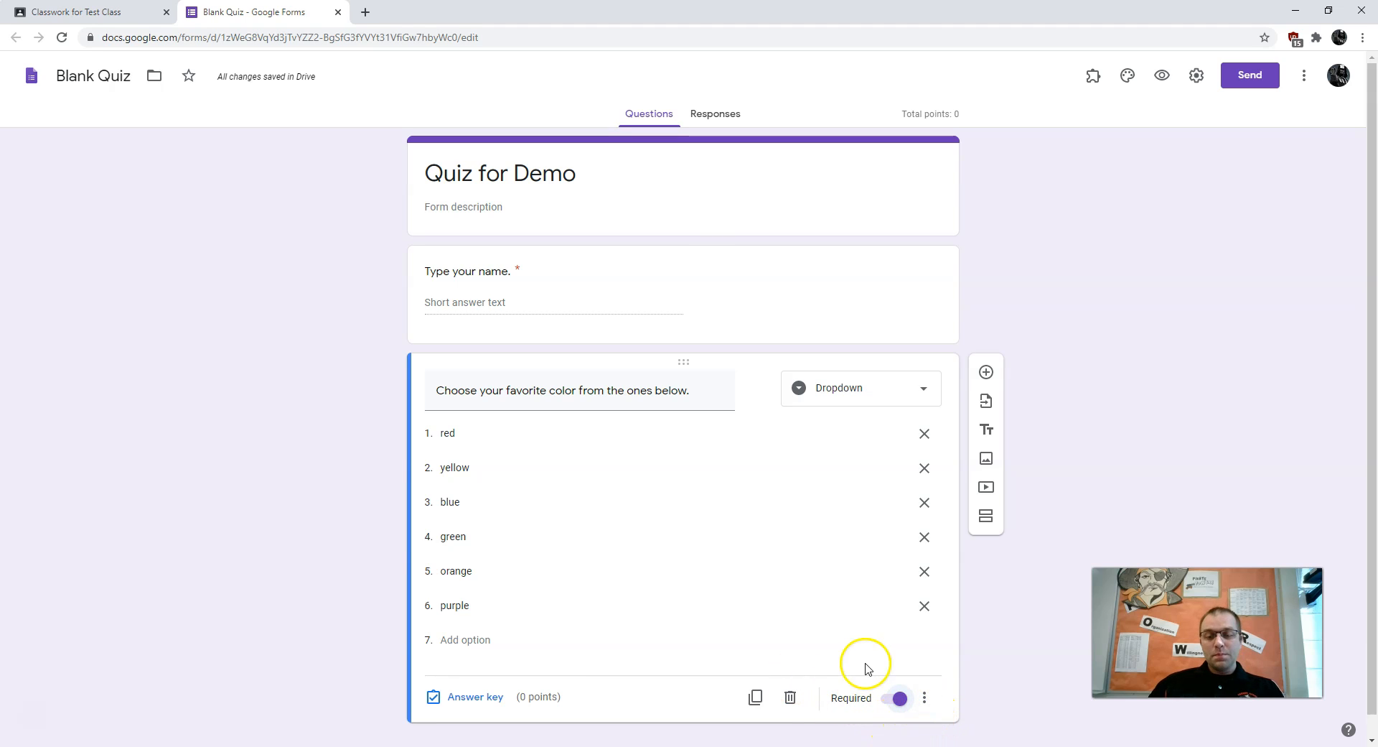
Give the colour question 5 points with red as the only correct answer
click(477, 694)
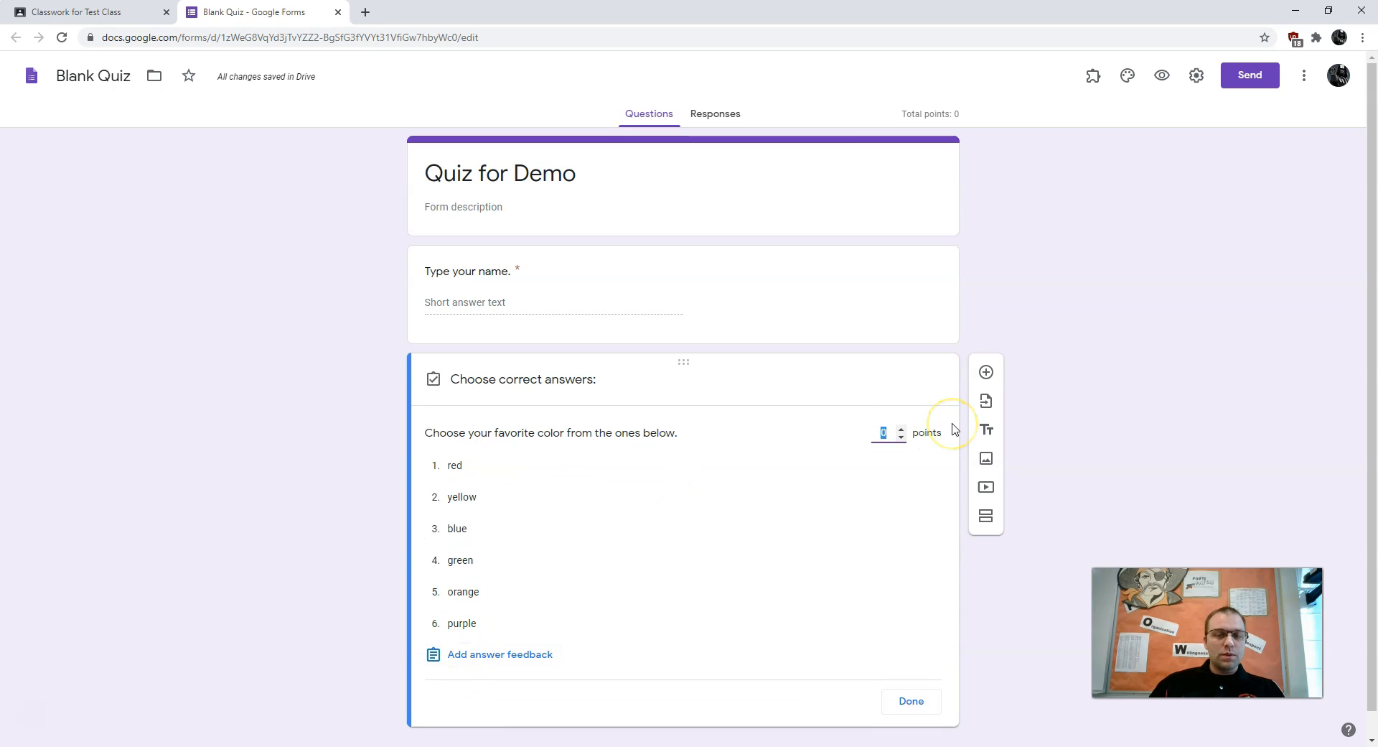
text(5)
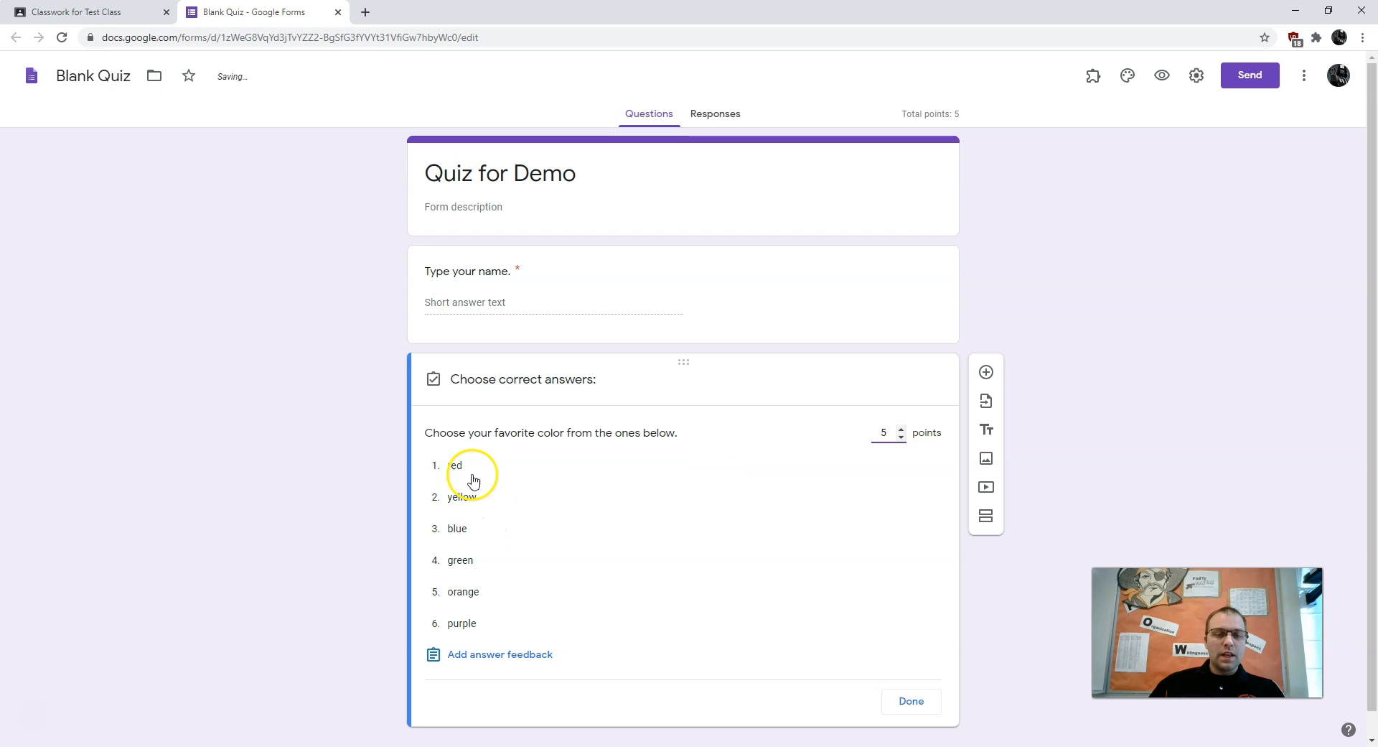
click(481, 464)
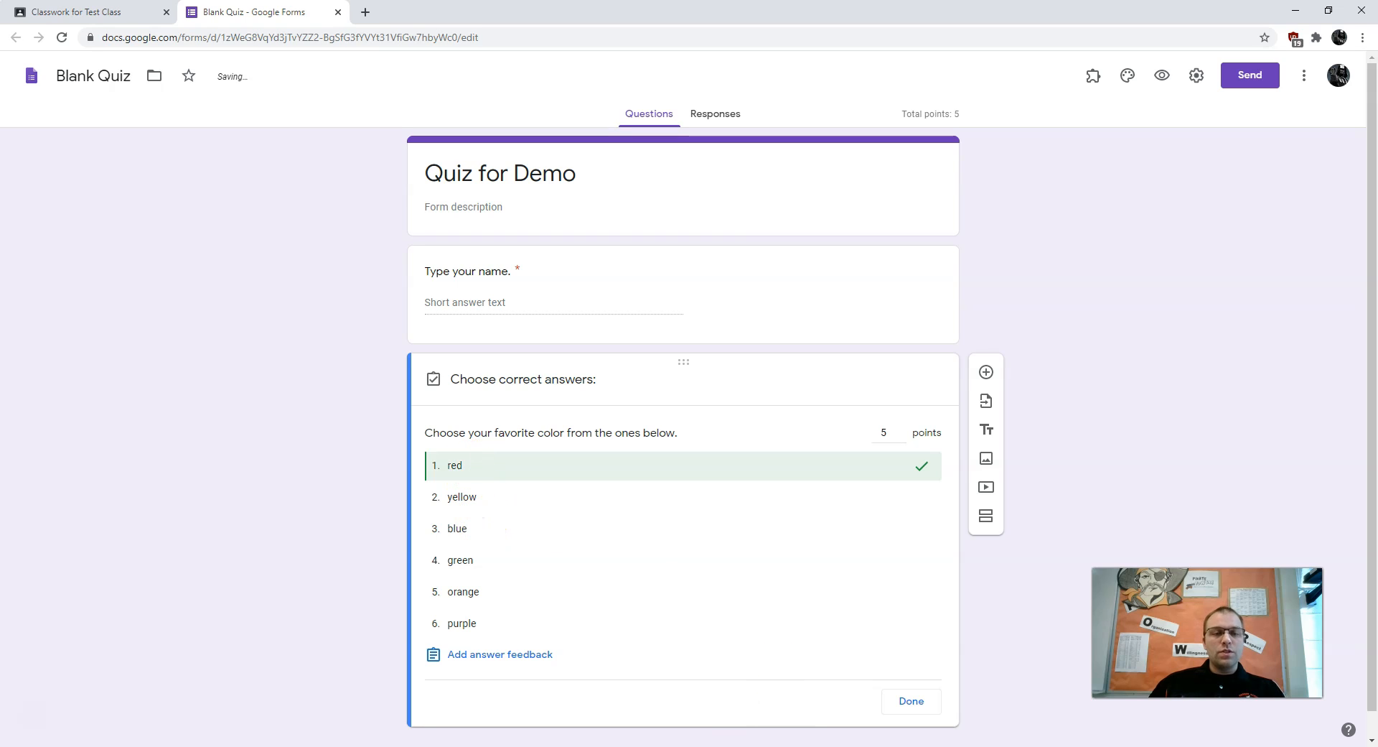
click(492, 531)
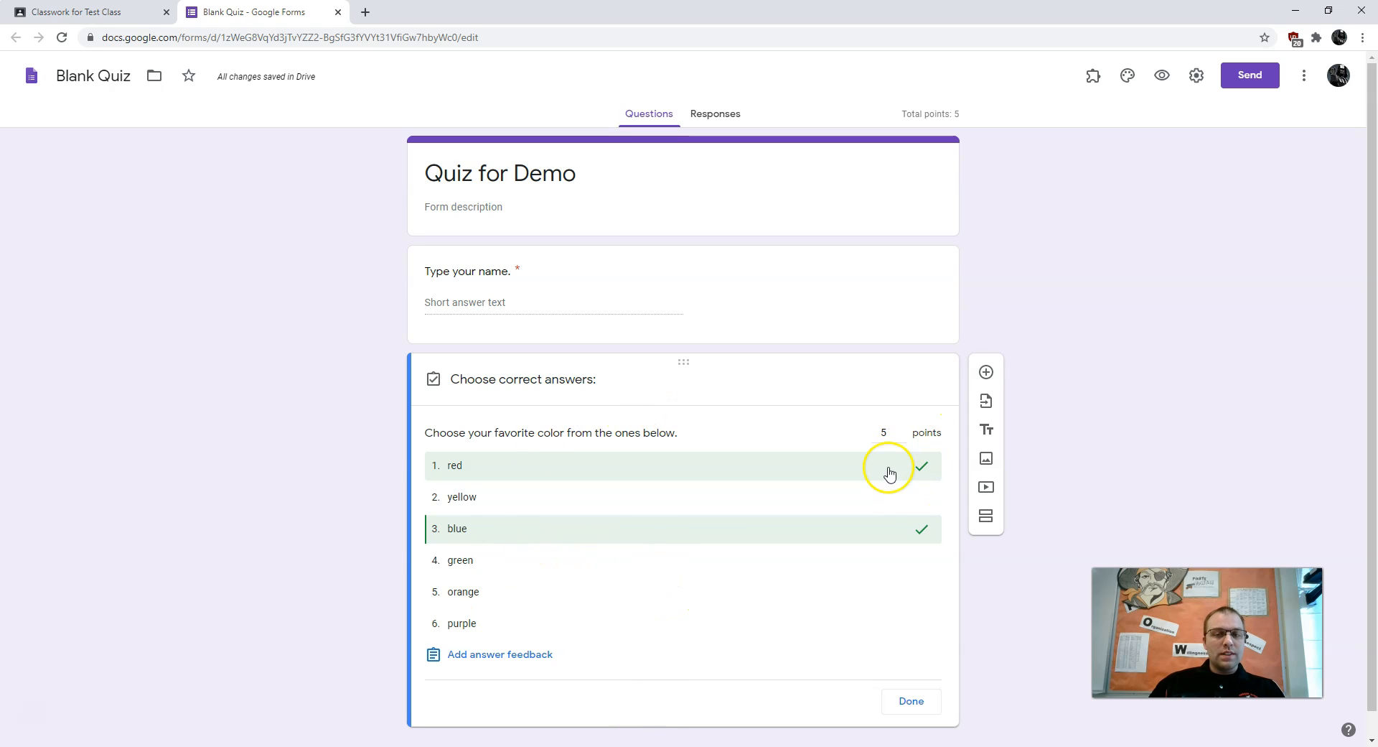
click(532, 533)
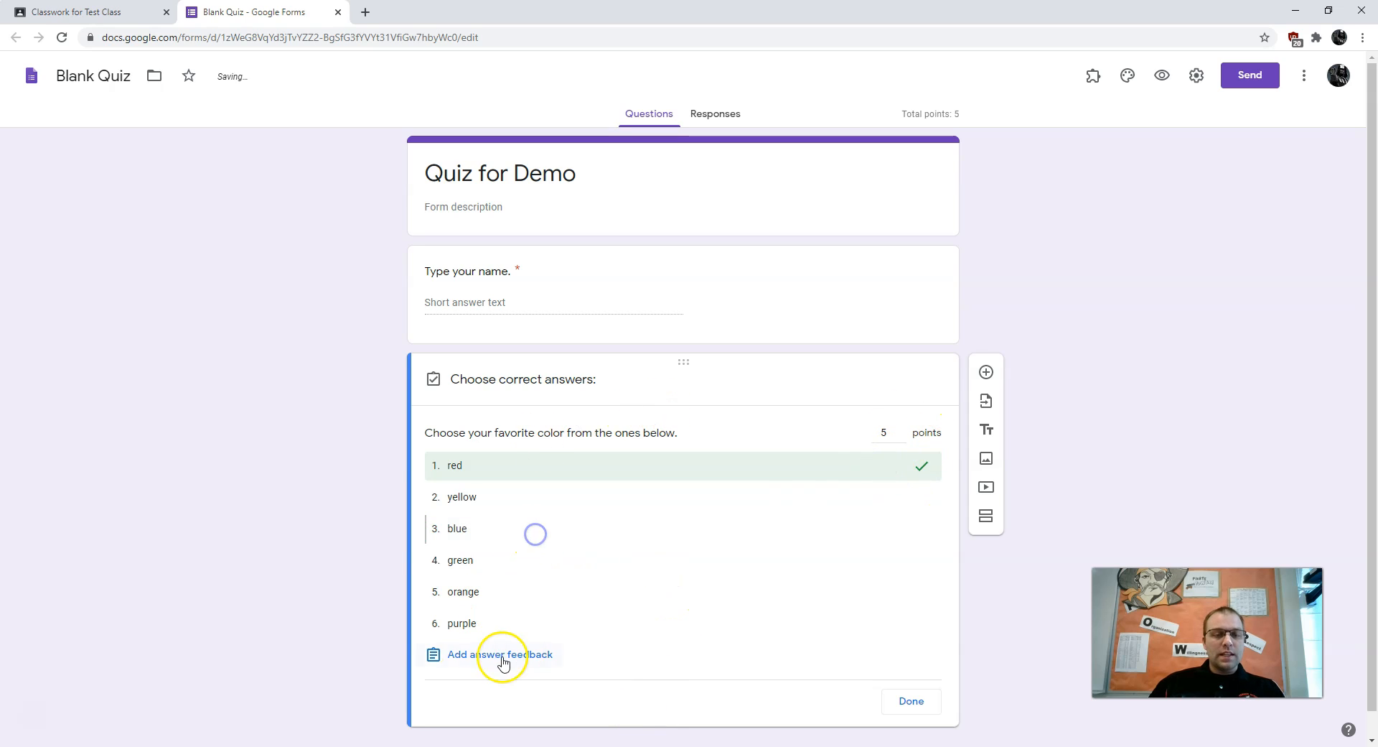
click(911, 701)
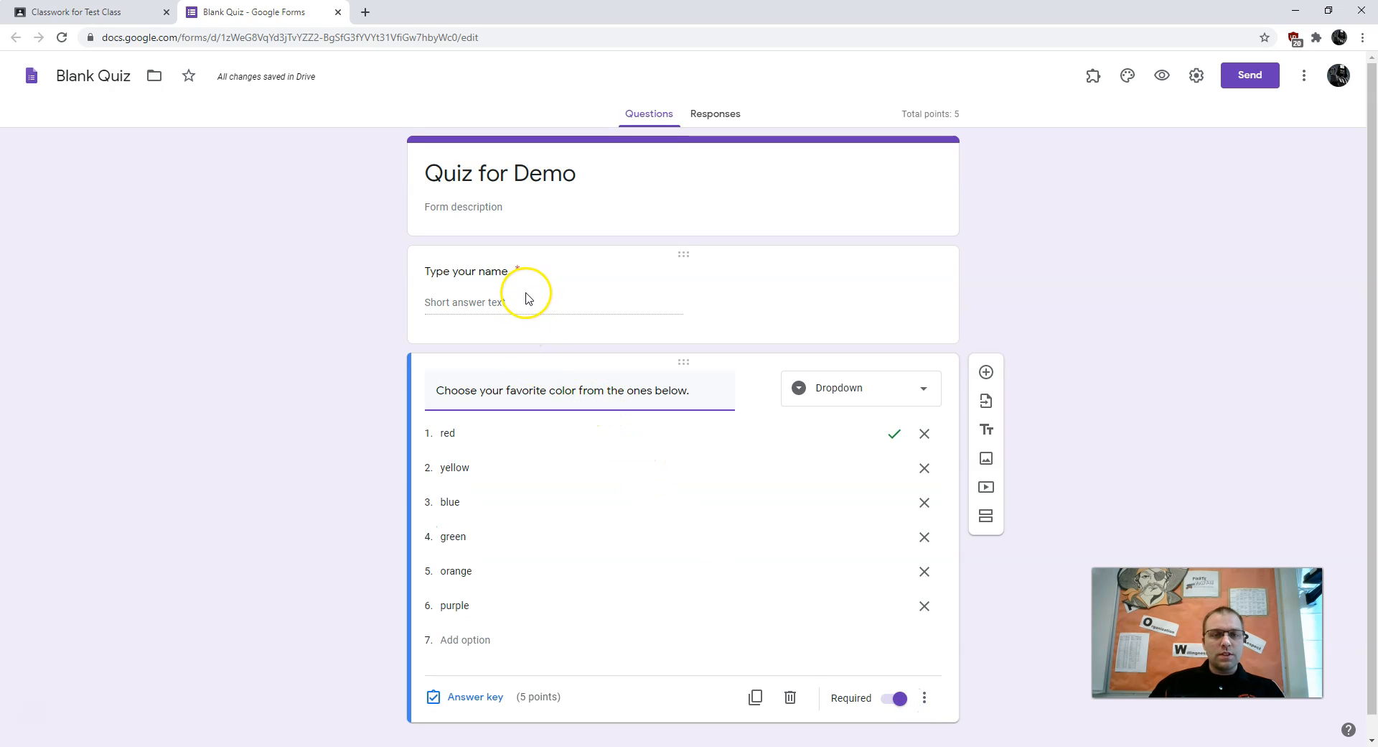
Give the name question 5 points, bringing the quiz to 10, and close the quiz tab
click(755, 287)
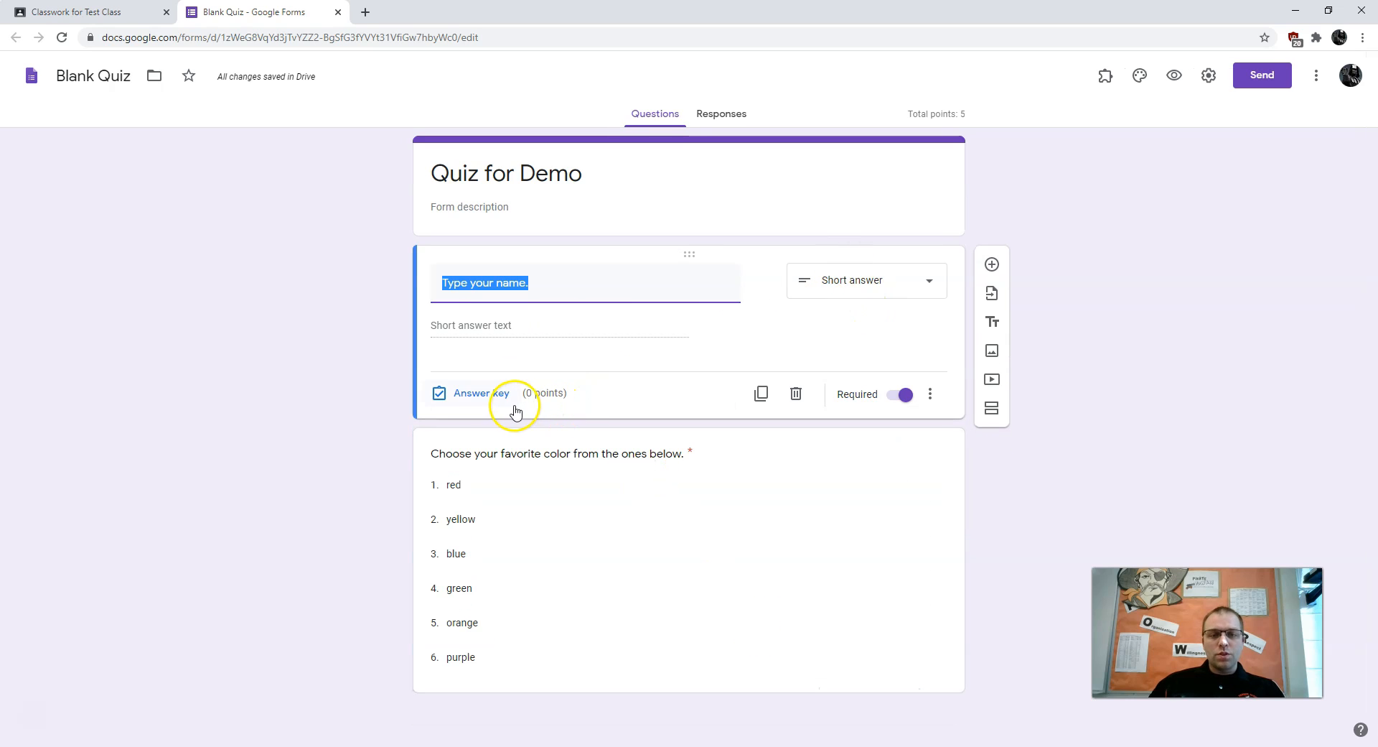
click(482, 393)
text(5)
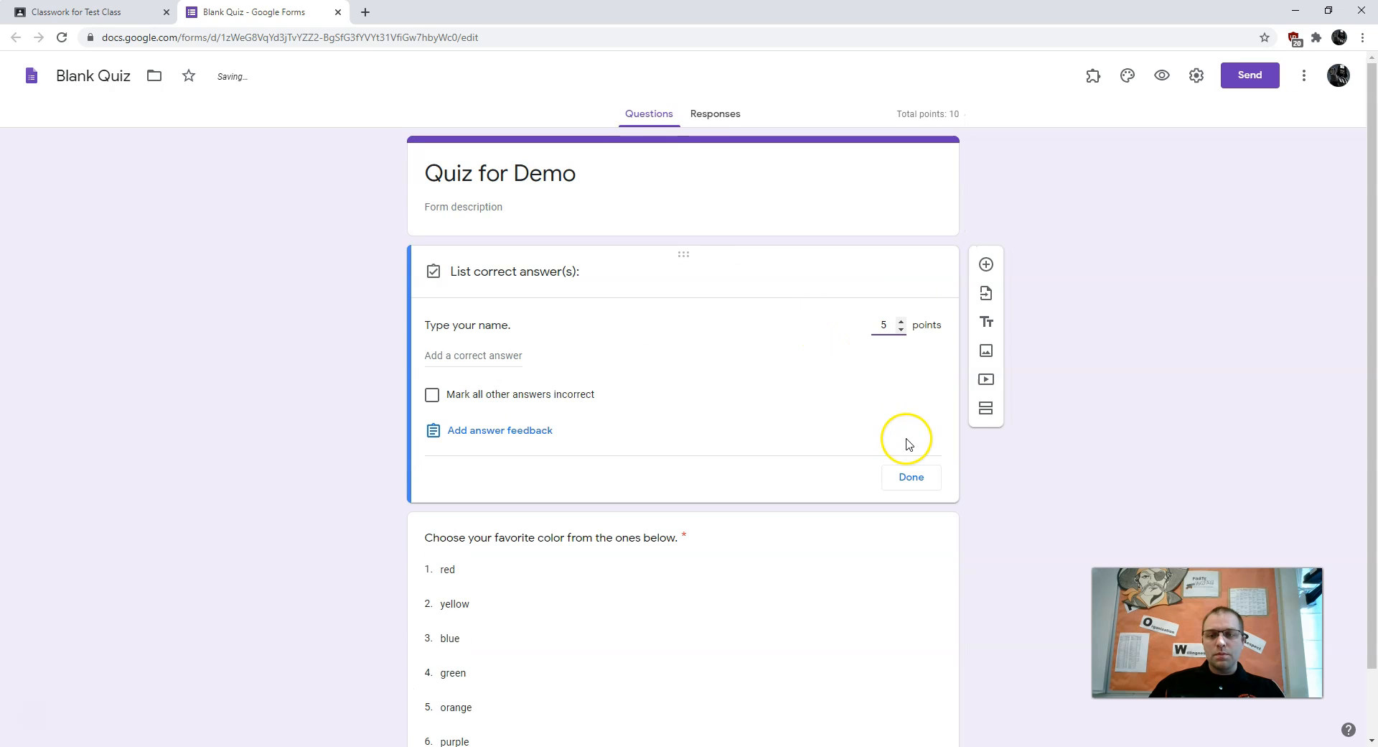
click(914, 477)
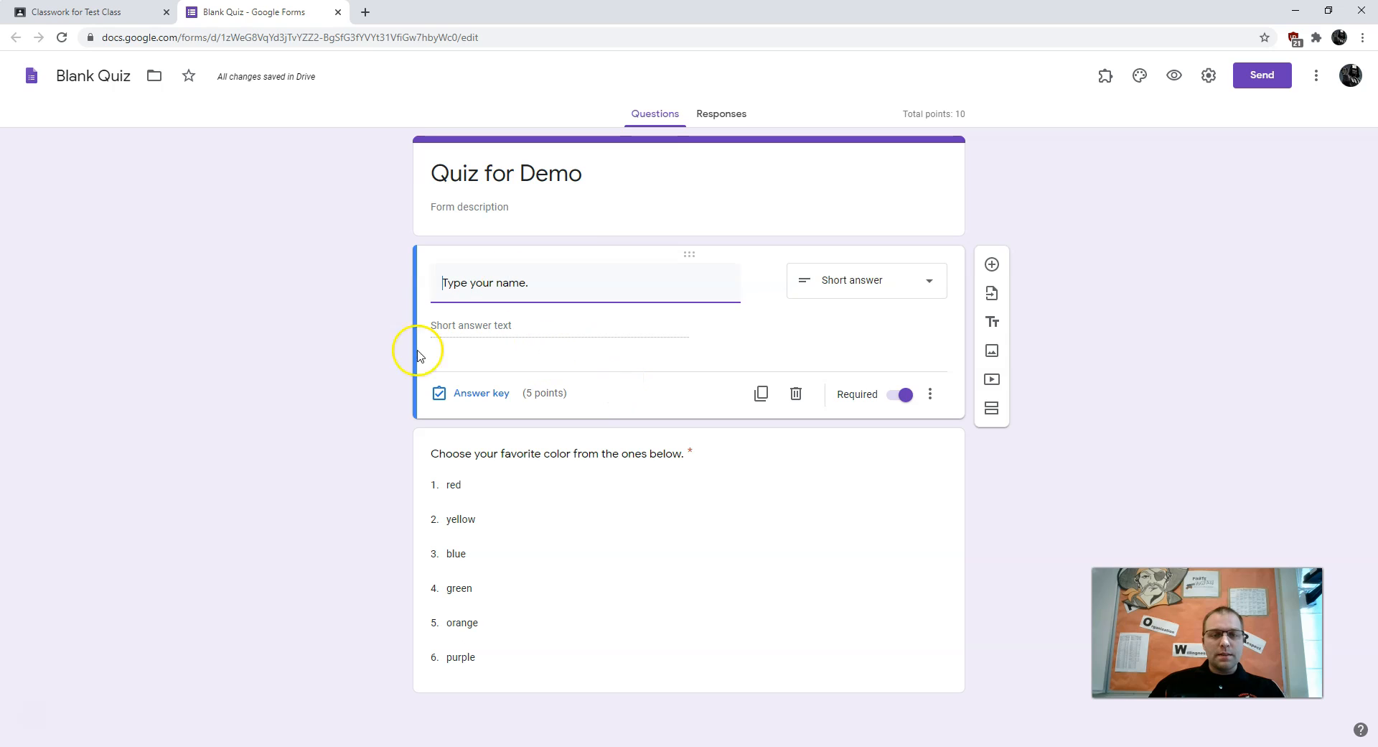
click(659, 619)
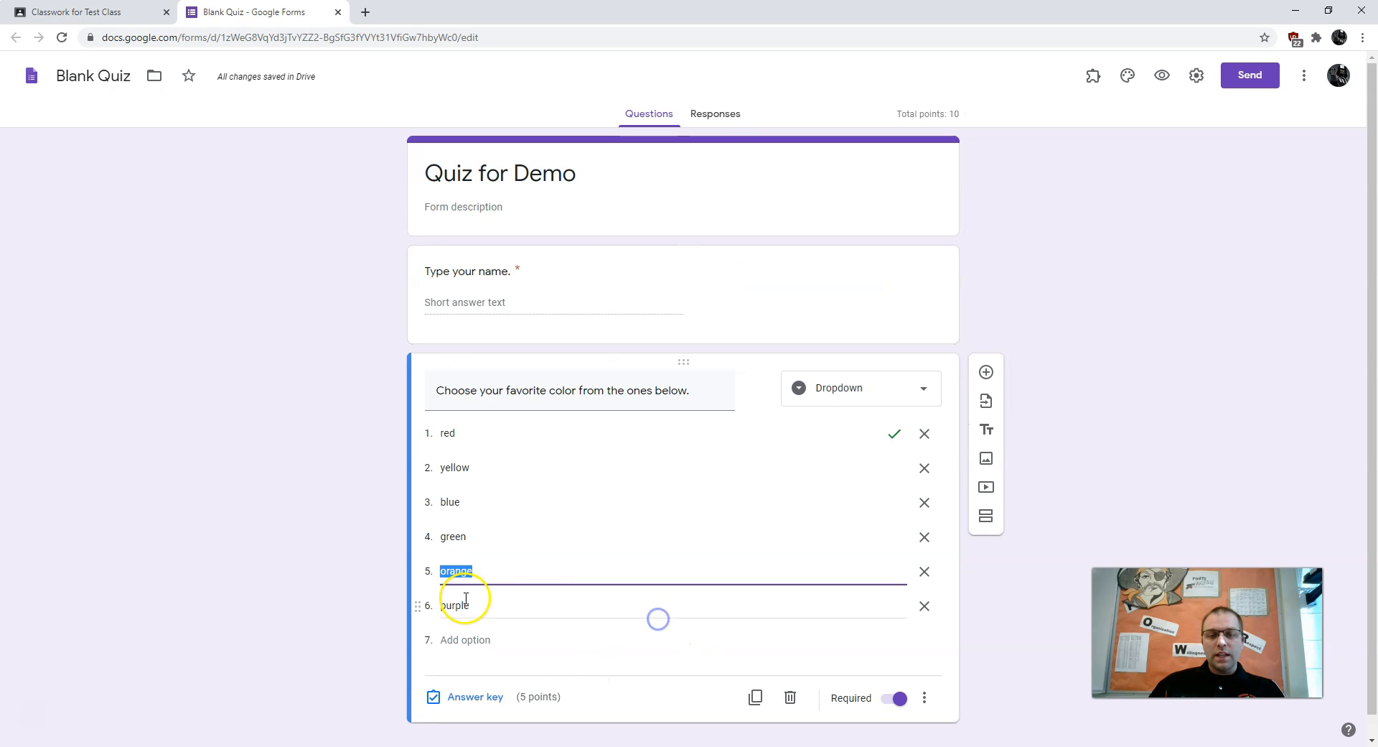
click(1164, 316)
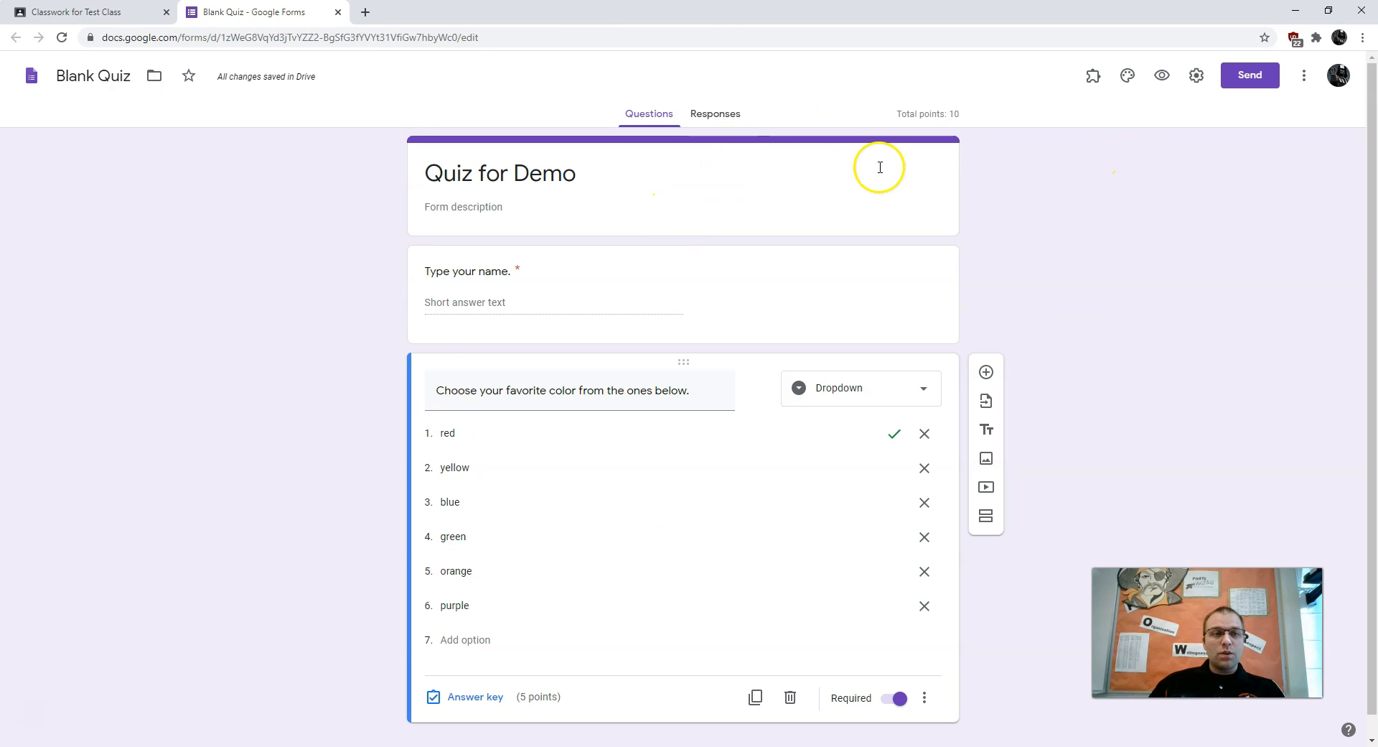
click(337, 12)
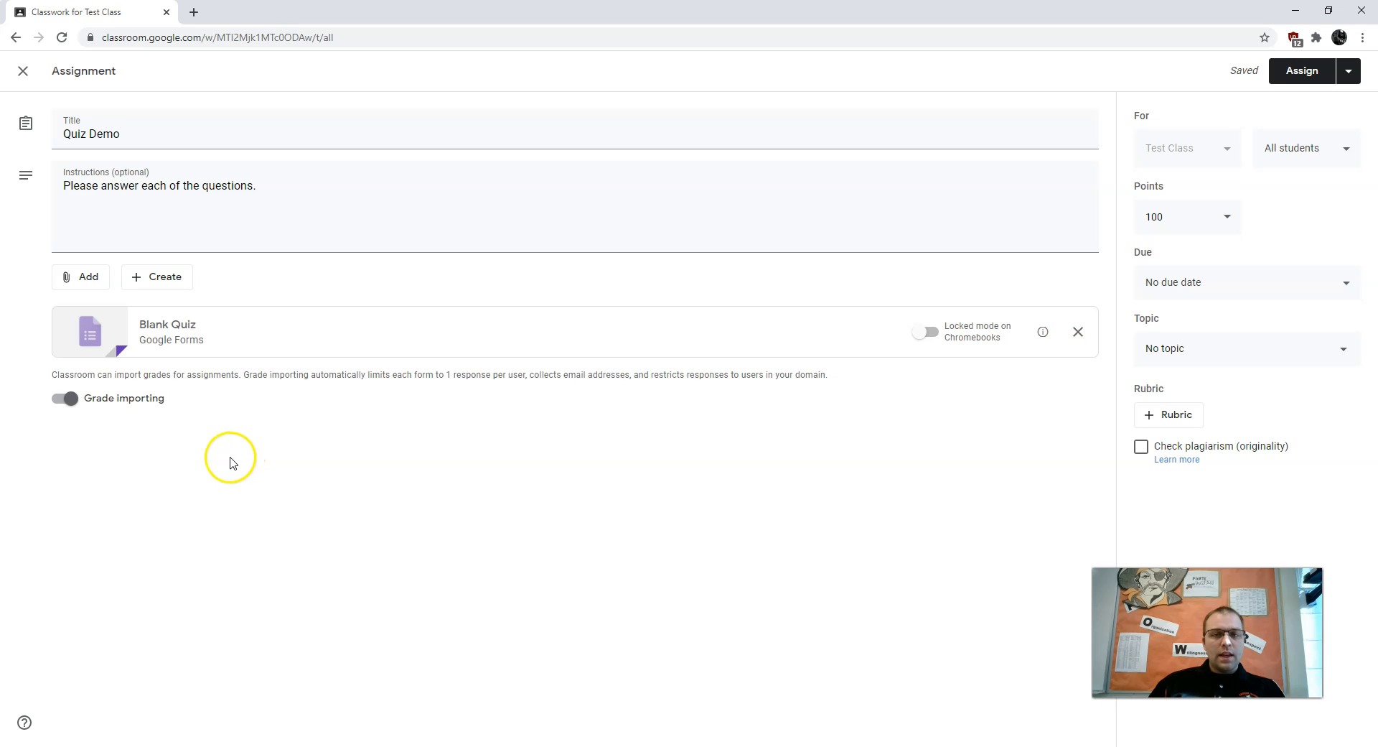
Rename the form's Drive file from Blank Quiz to 'Quiz for Demo' and close its tab
click(186, 323)
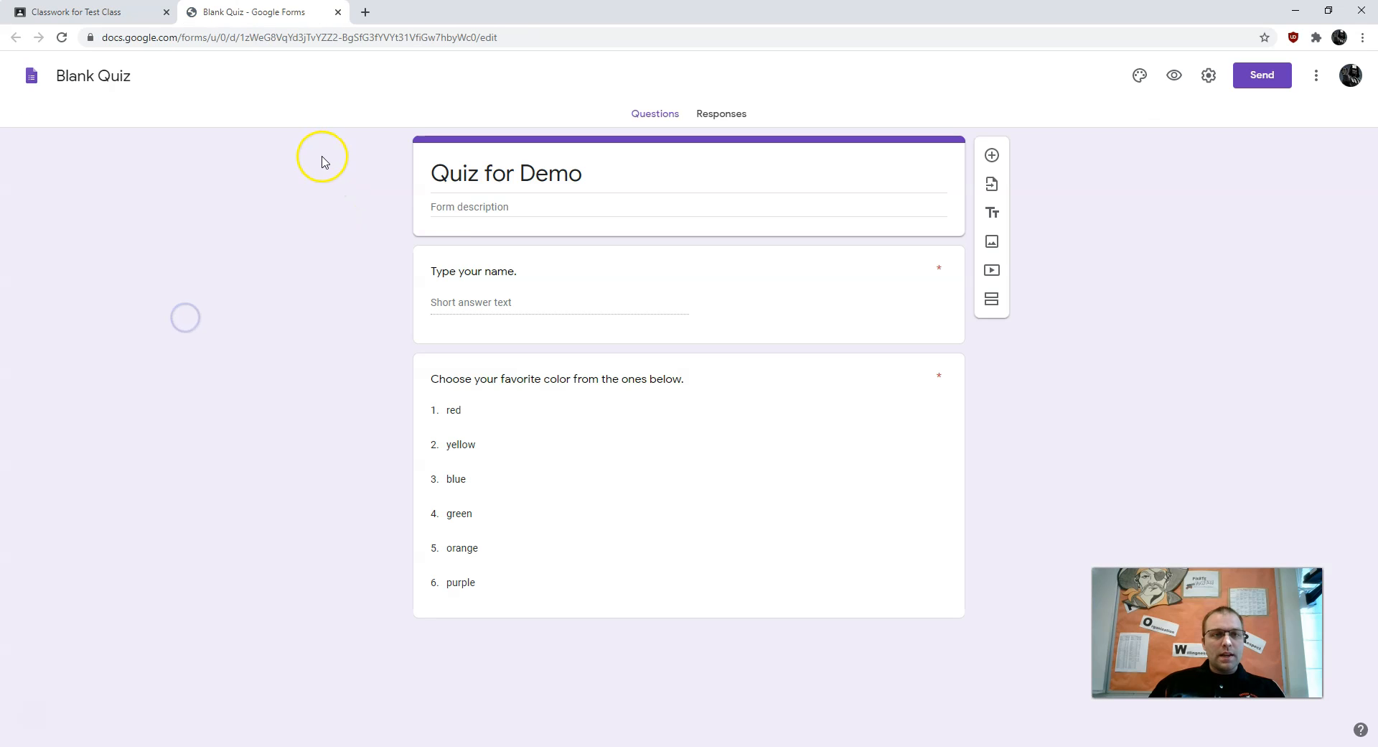
click(122, 80)
triple_click(106, 81)
text(Quiz fr)
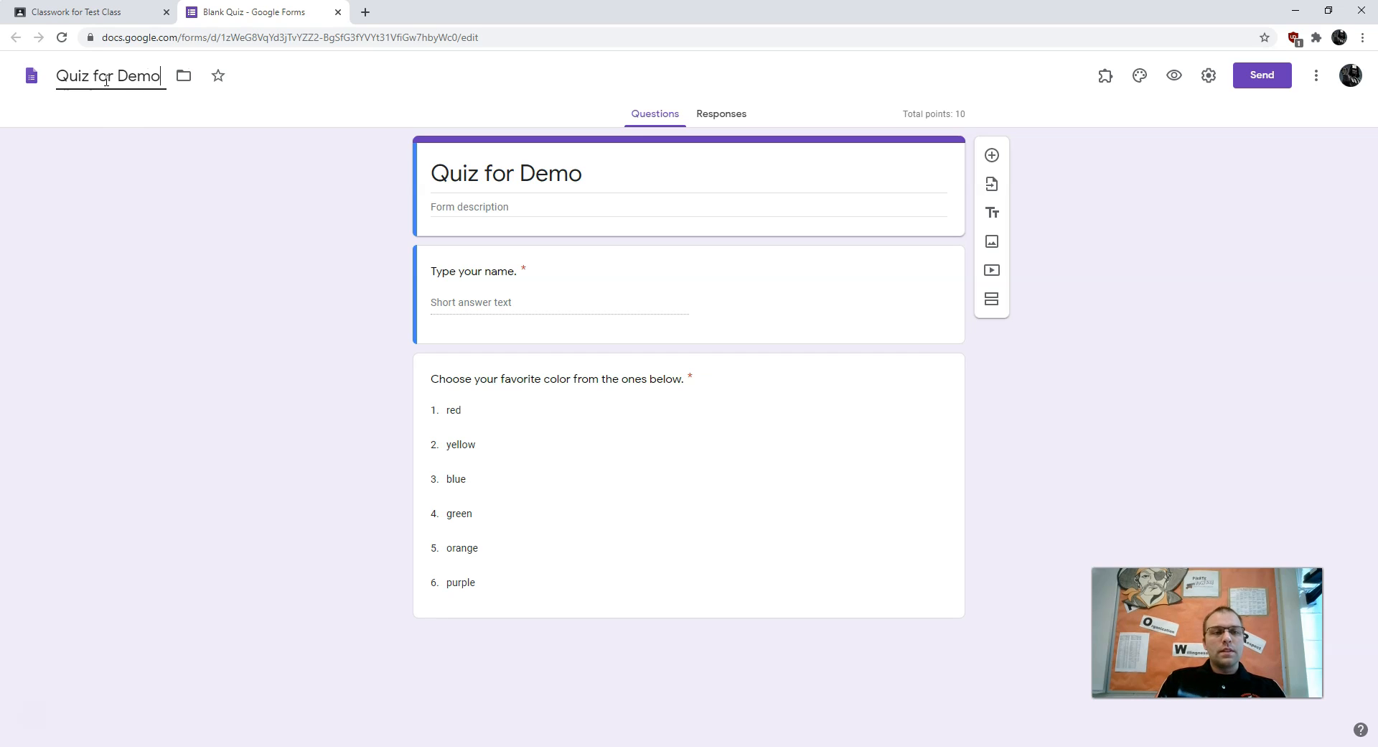
click(311, 127)
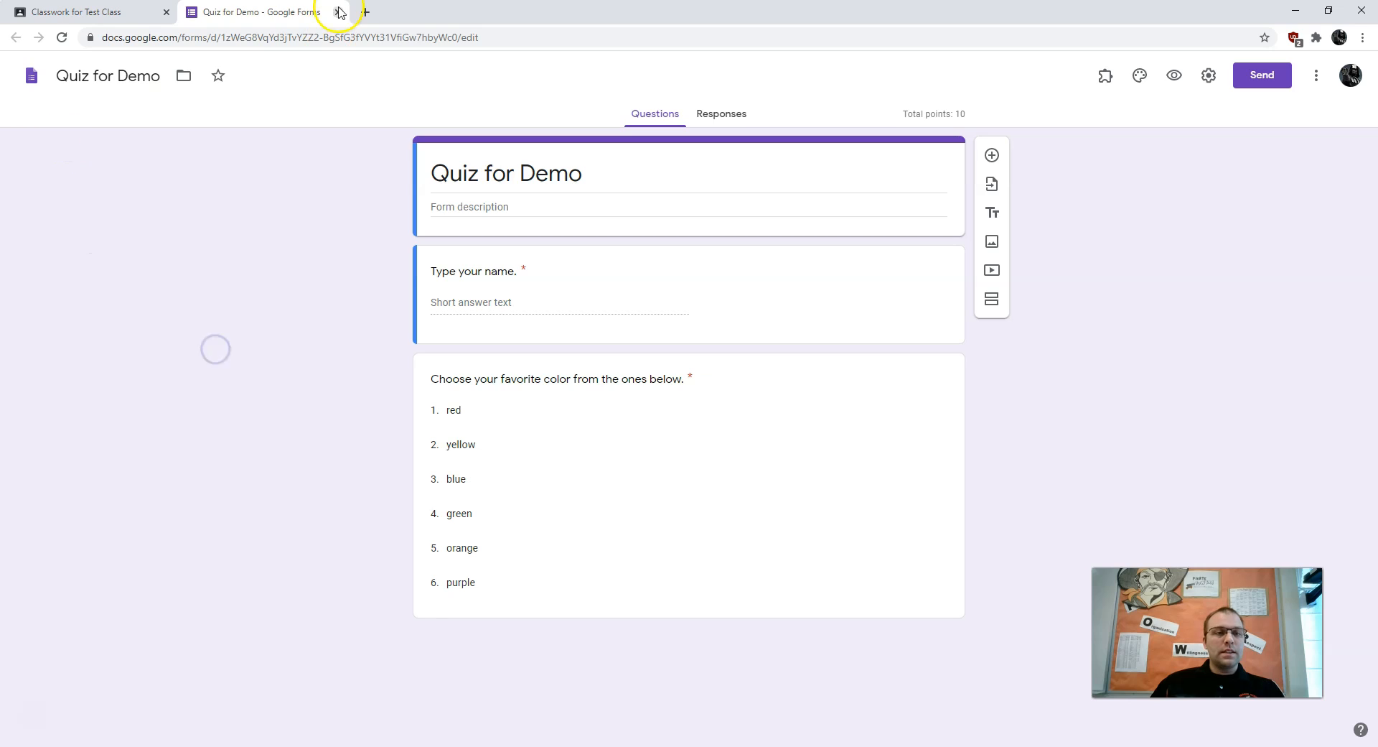
click(338, 12)
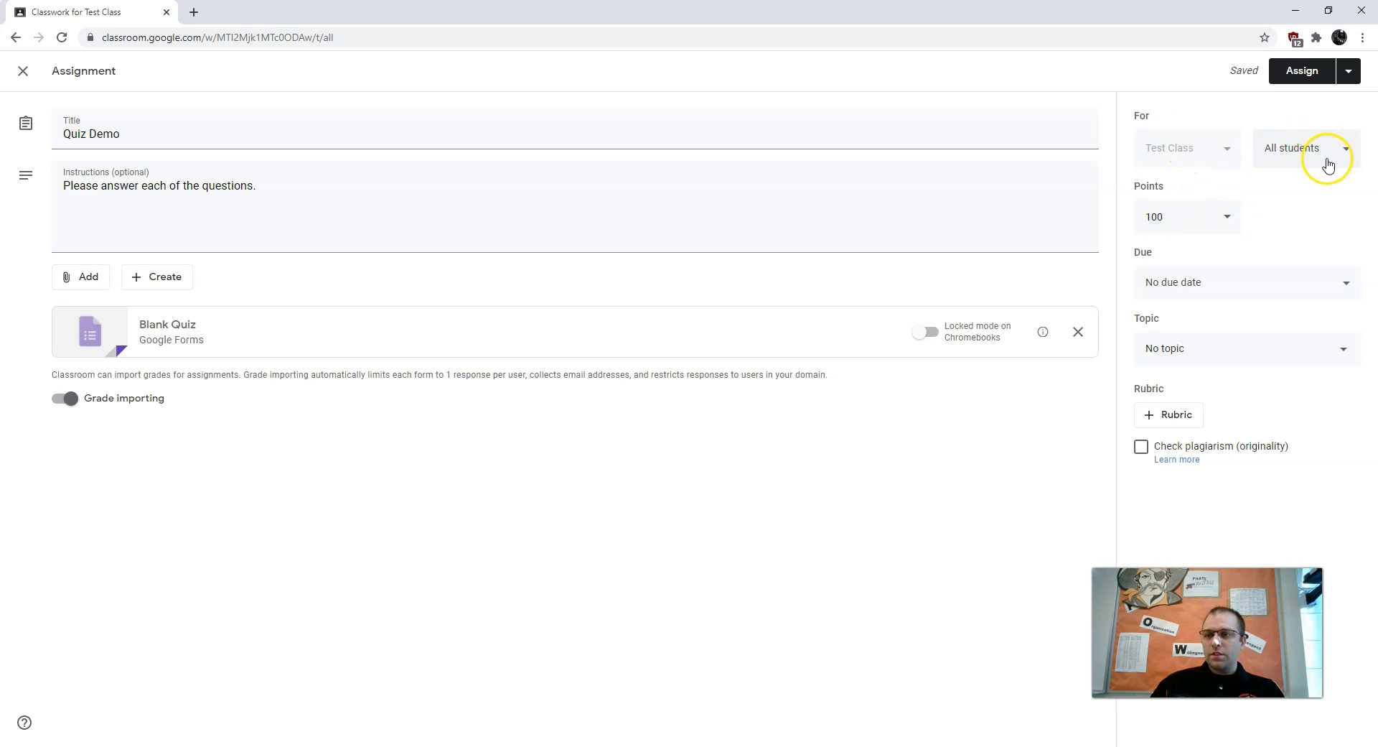
Set Quiz Demo to 10 points with no due date under Unit 1, and assign it
click(1216, 217)
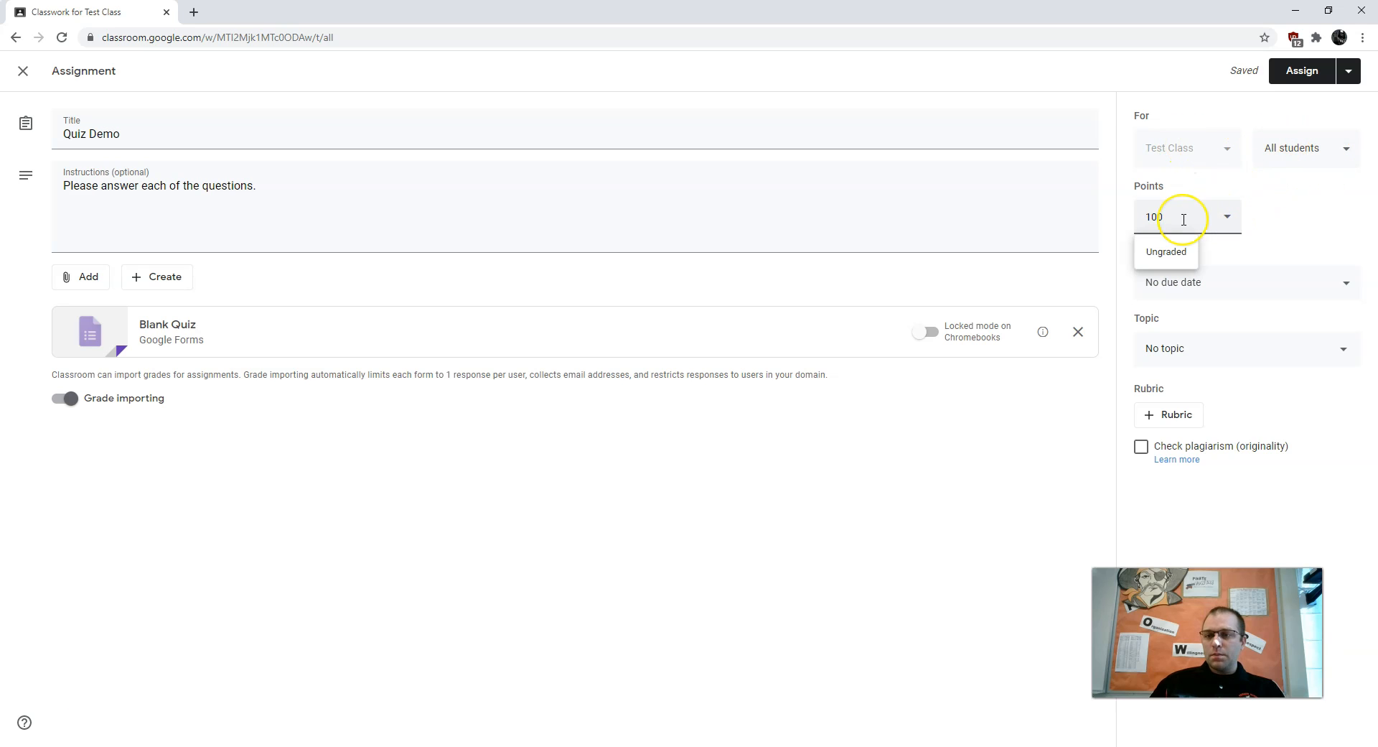
click(1312, 212)
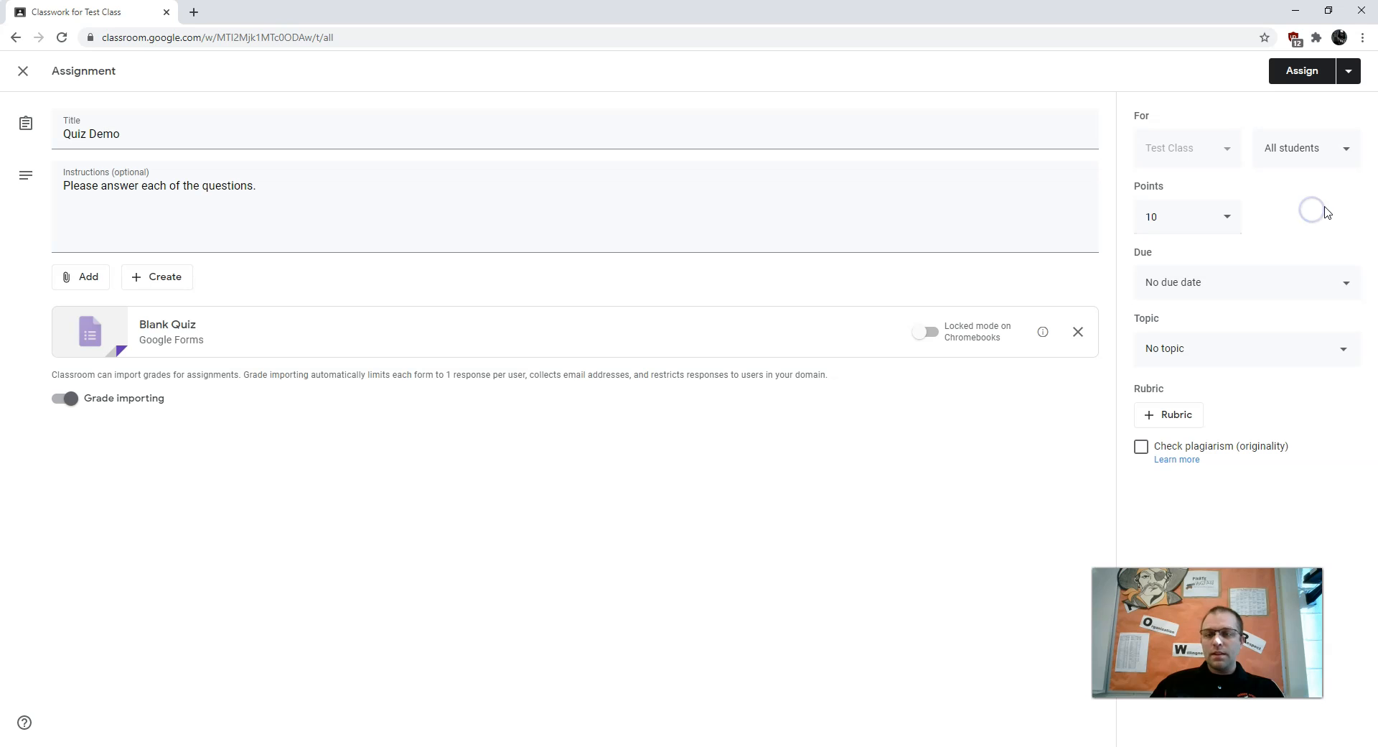
click(1332, 294)
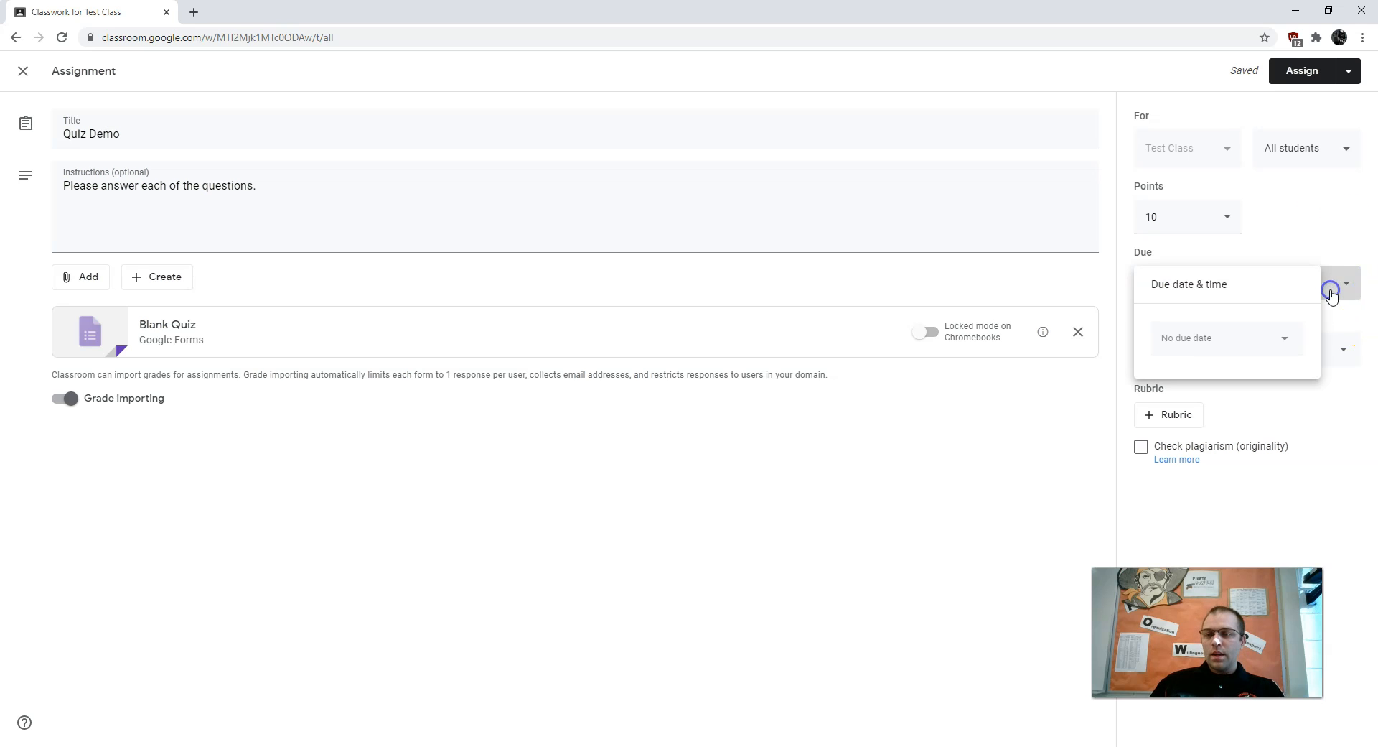
click(1323, 230)
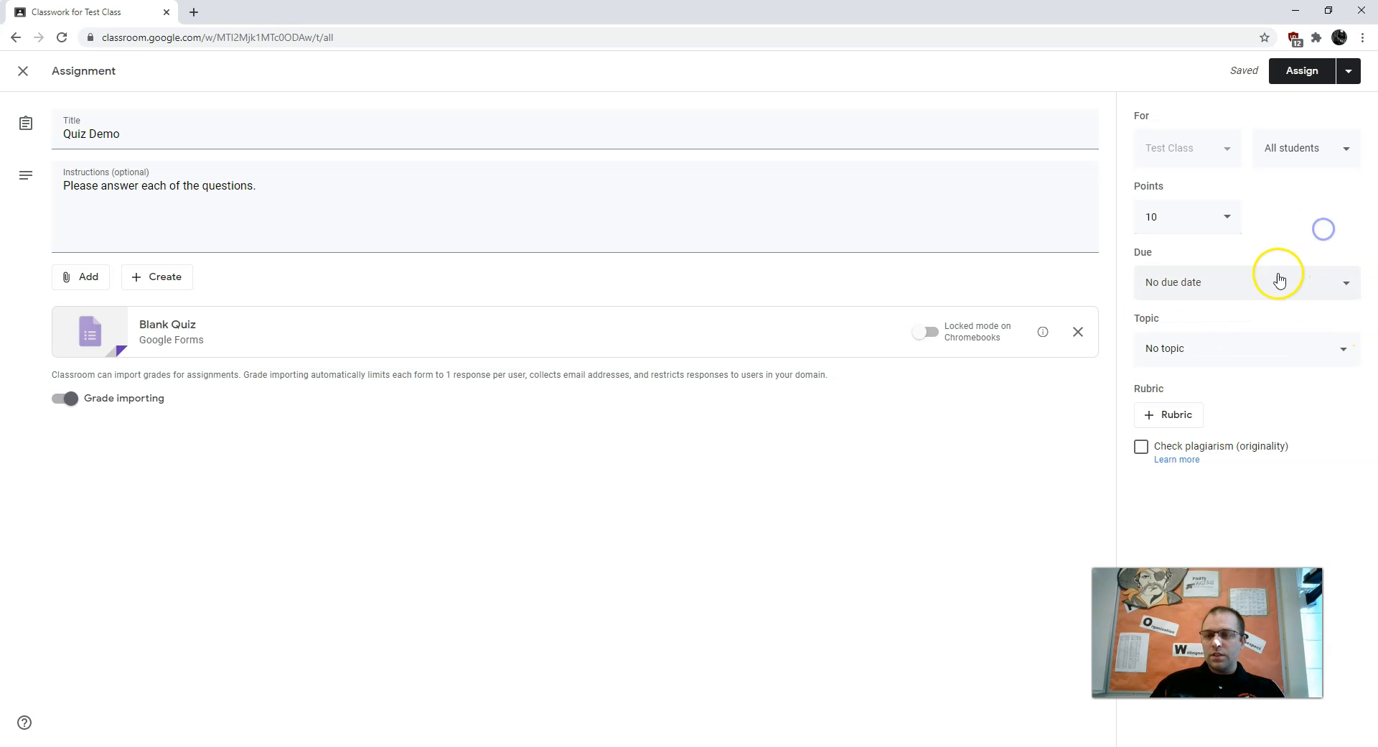
click(1183, 362)
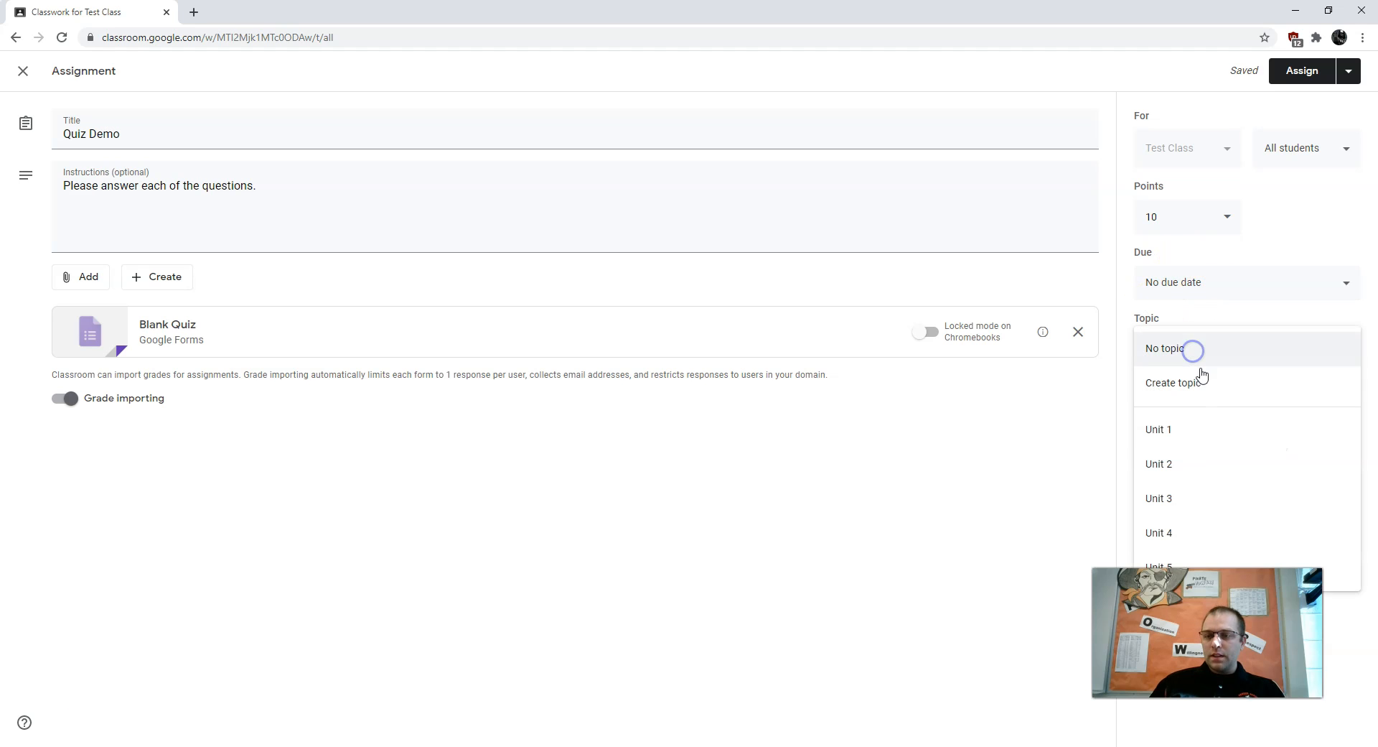
click(1160, 444)
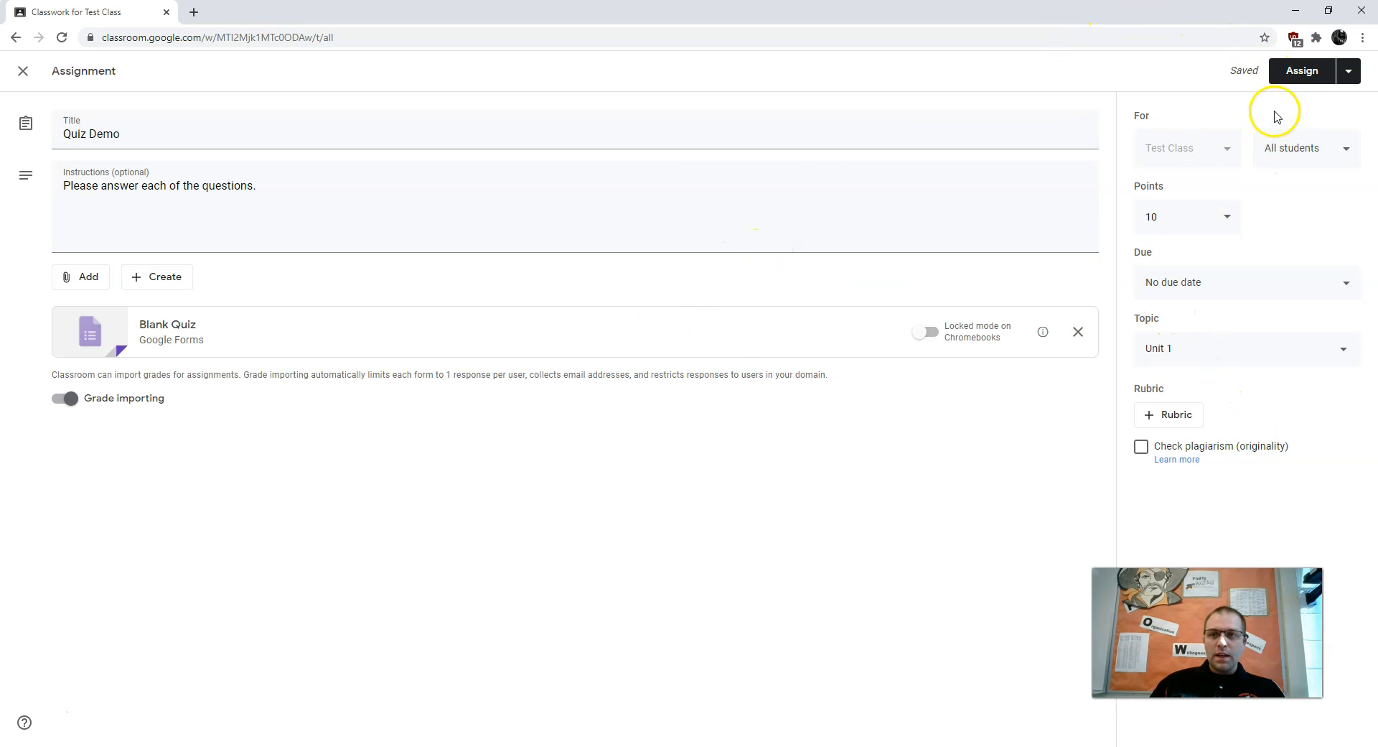
click(1312, 72)
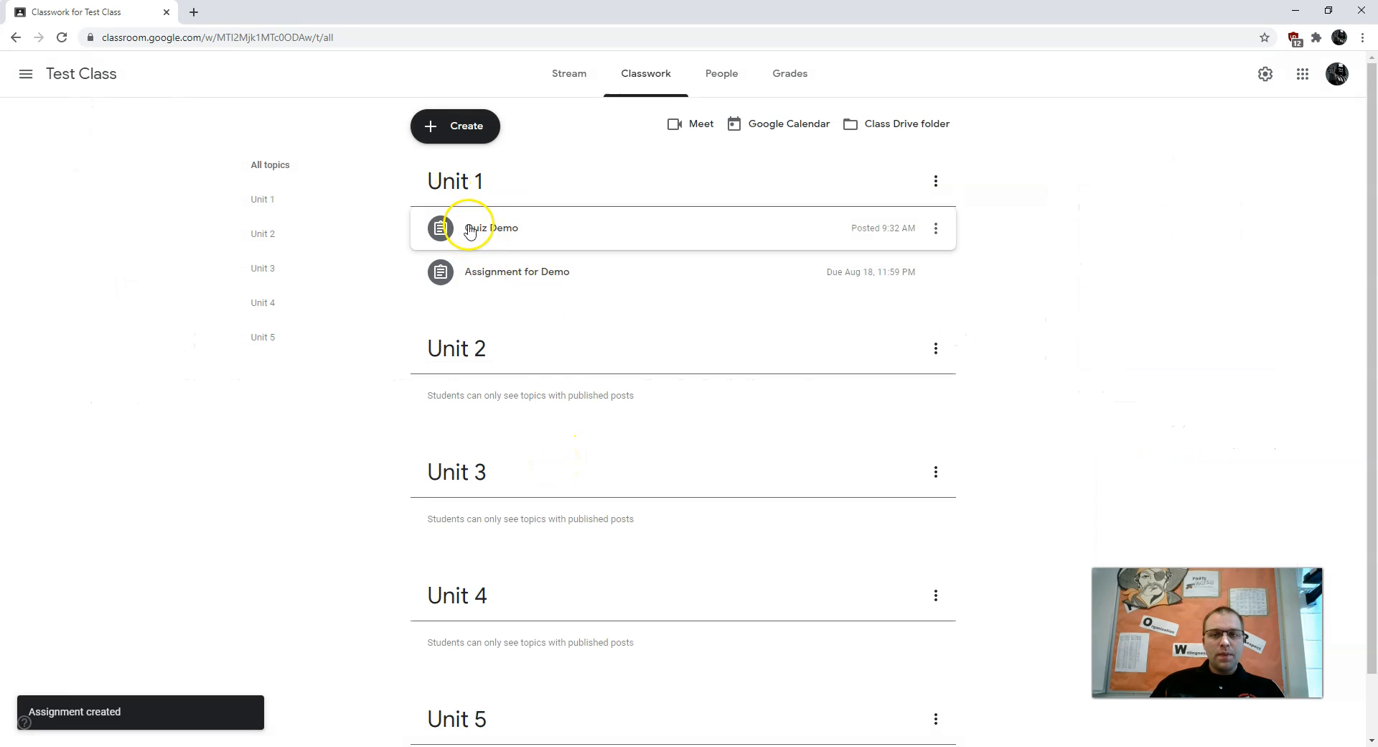
Move Quiz Demo below Assignment for Demo in Unit 1 and review it in the editor
click(491, 224)
drag(492, 224, 546, 278)
click(545, 277)
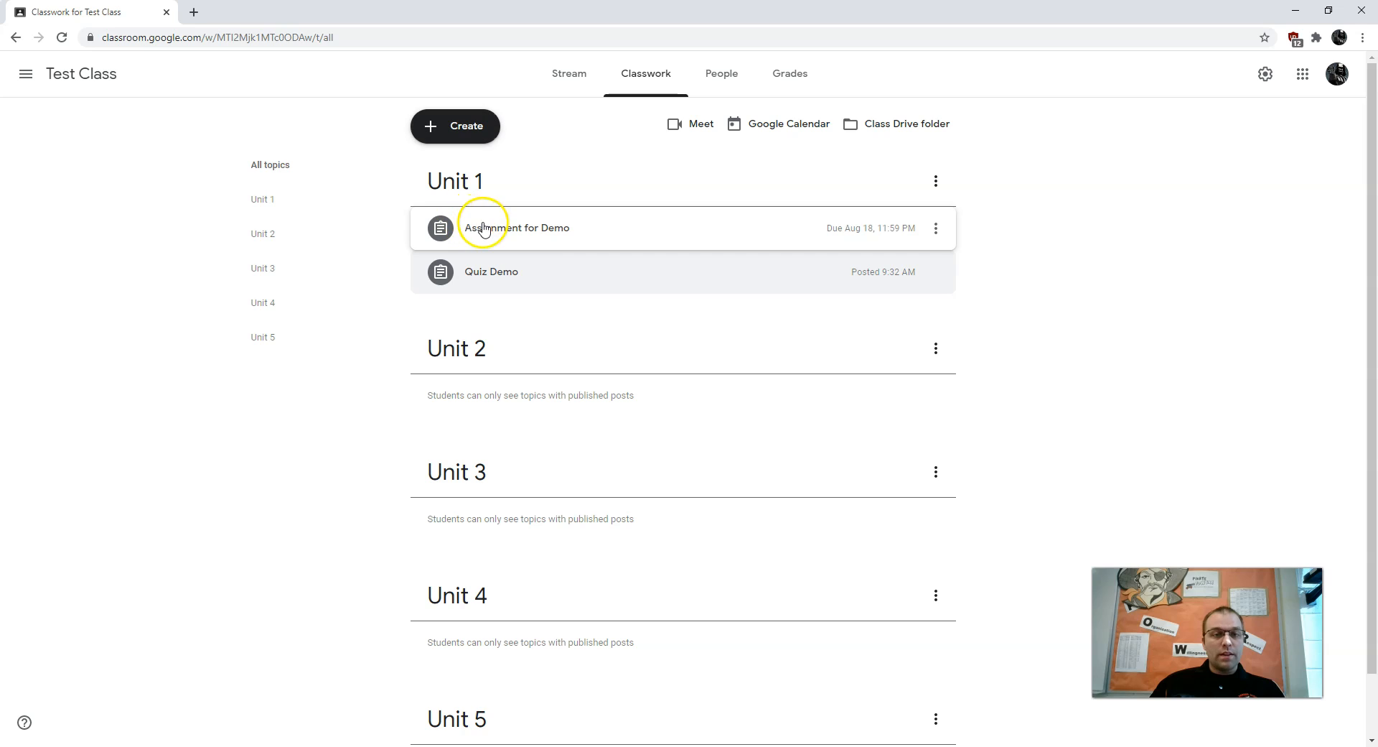
click(513, 288)
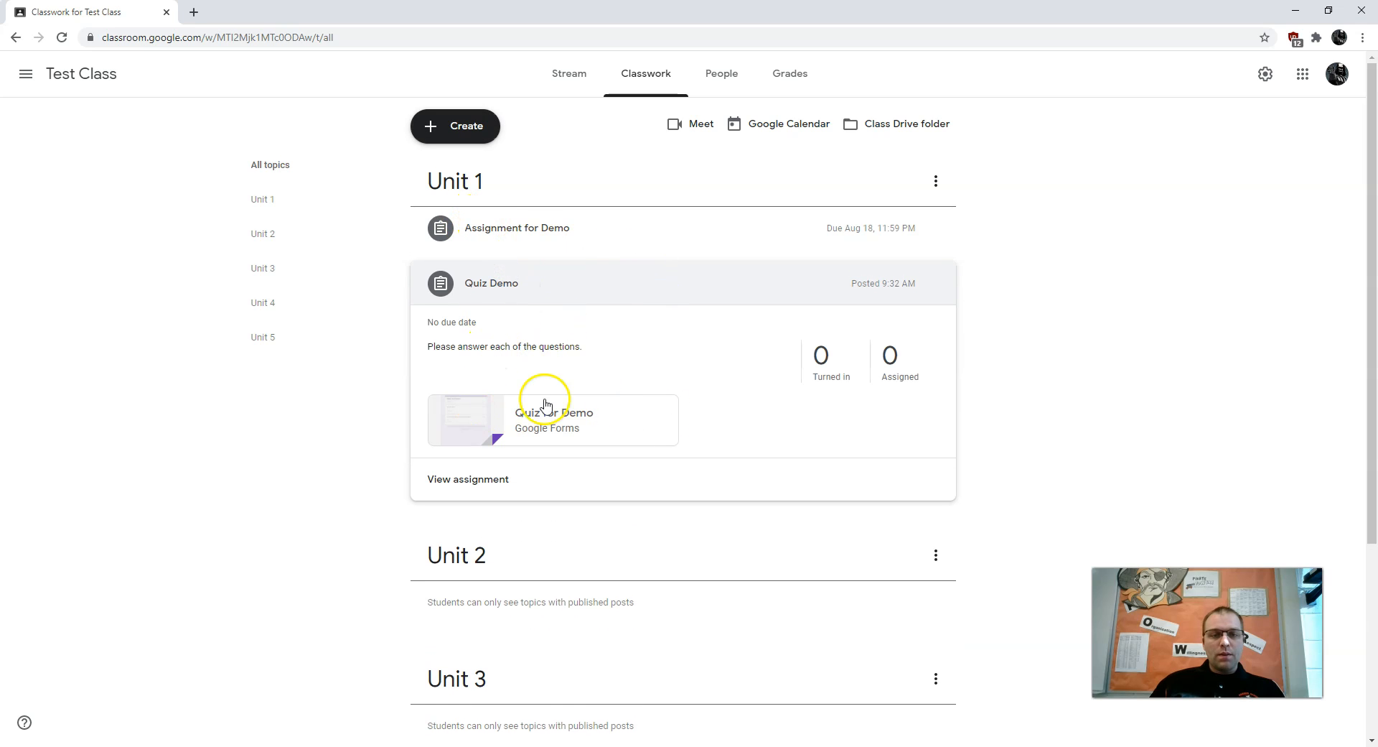
click(935, 284)
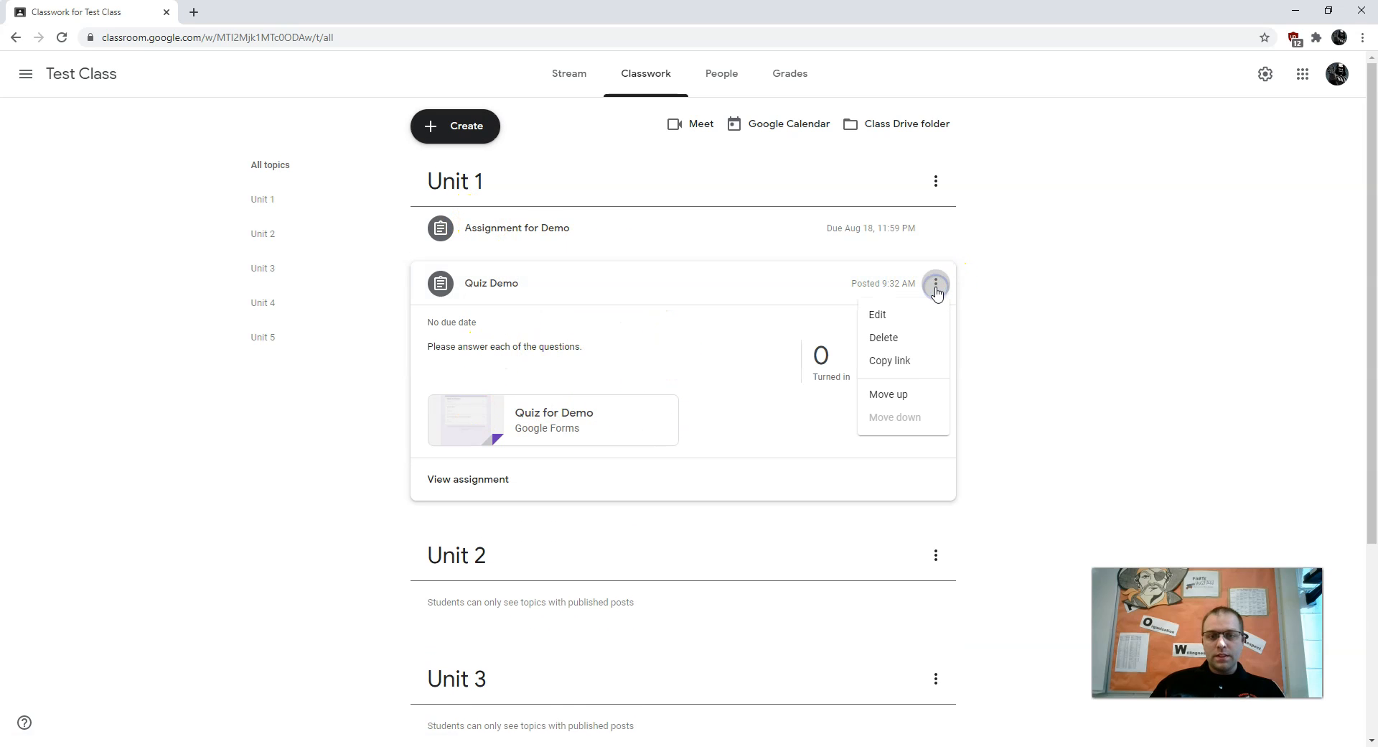
click(918, 323)
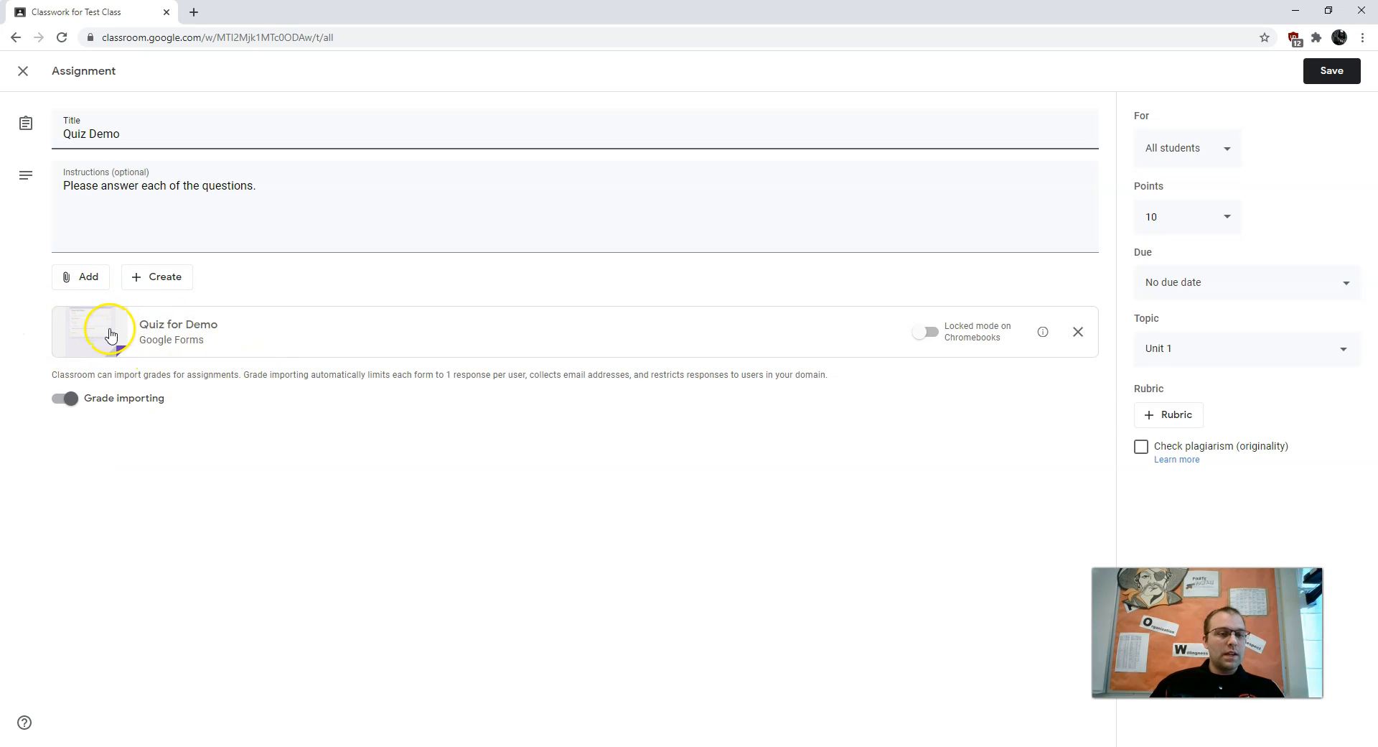
click(23, 71)
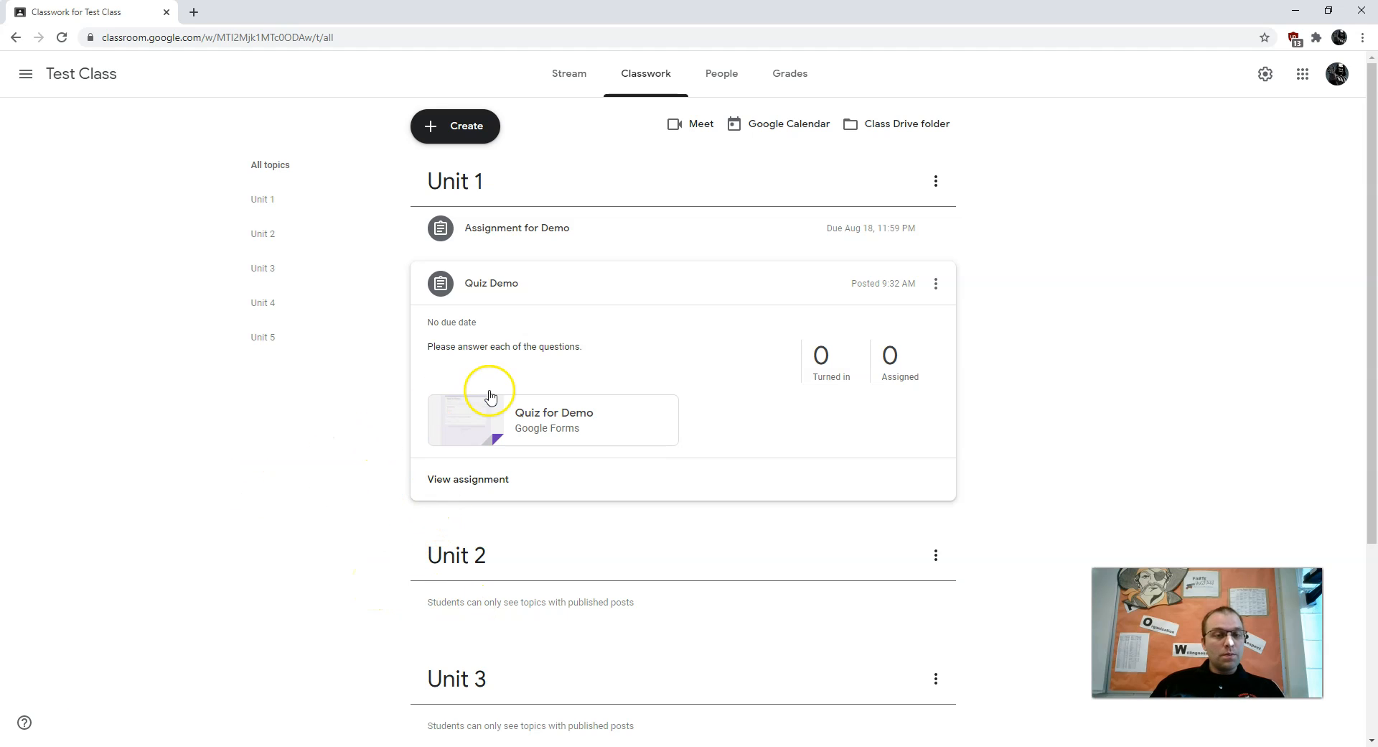
Check that the Quiz for Demo form opens from the posted Quiz Demo assignment
click(489, 420)
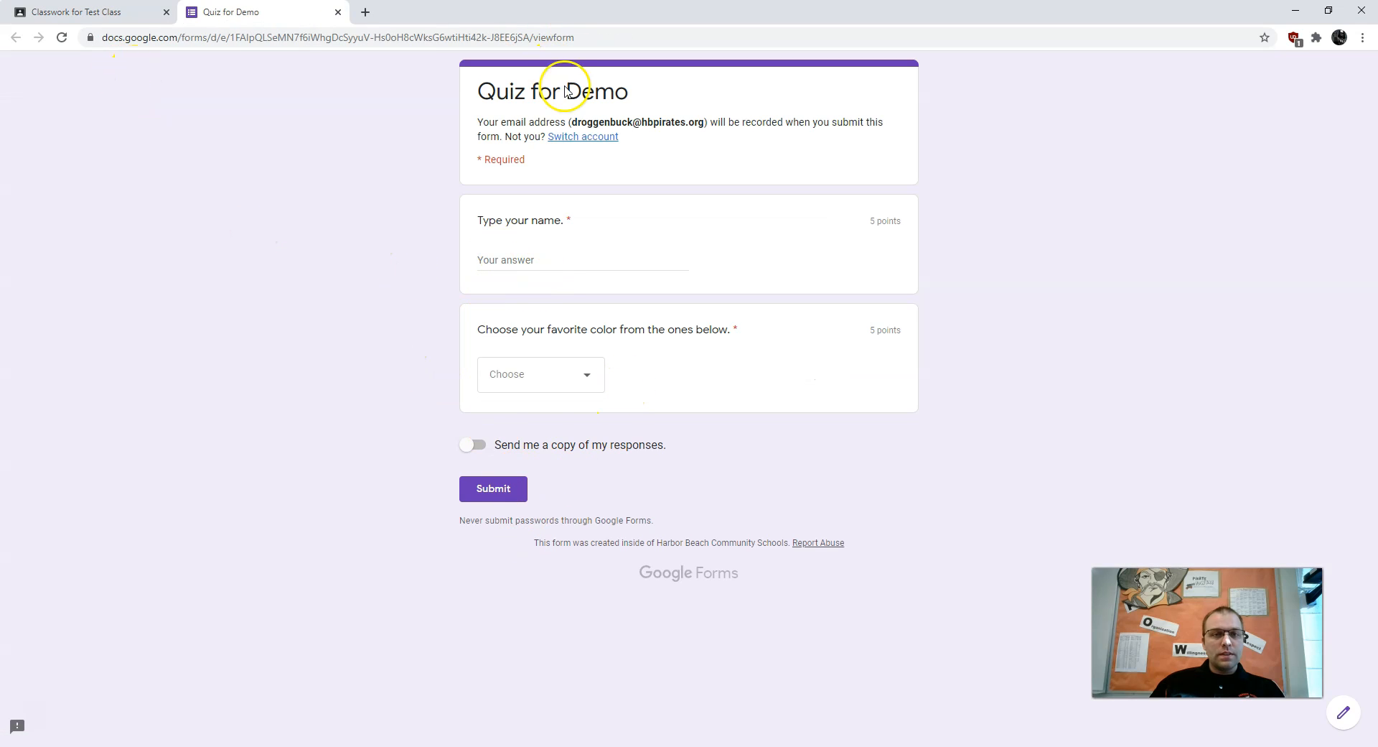
click(337, 11)
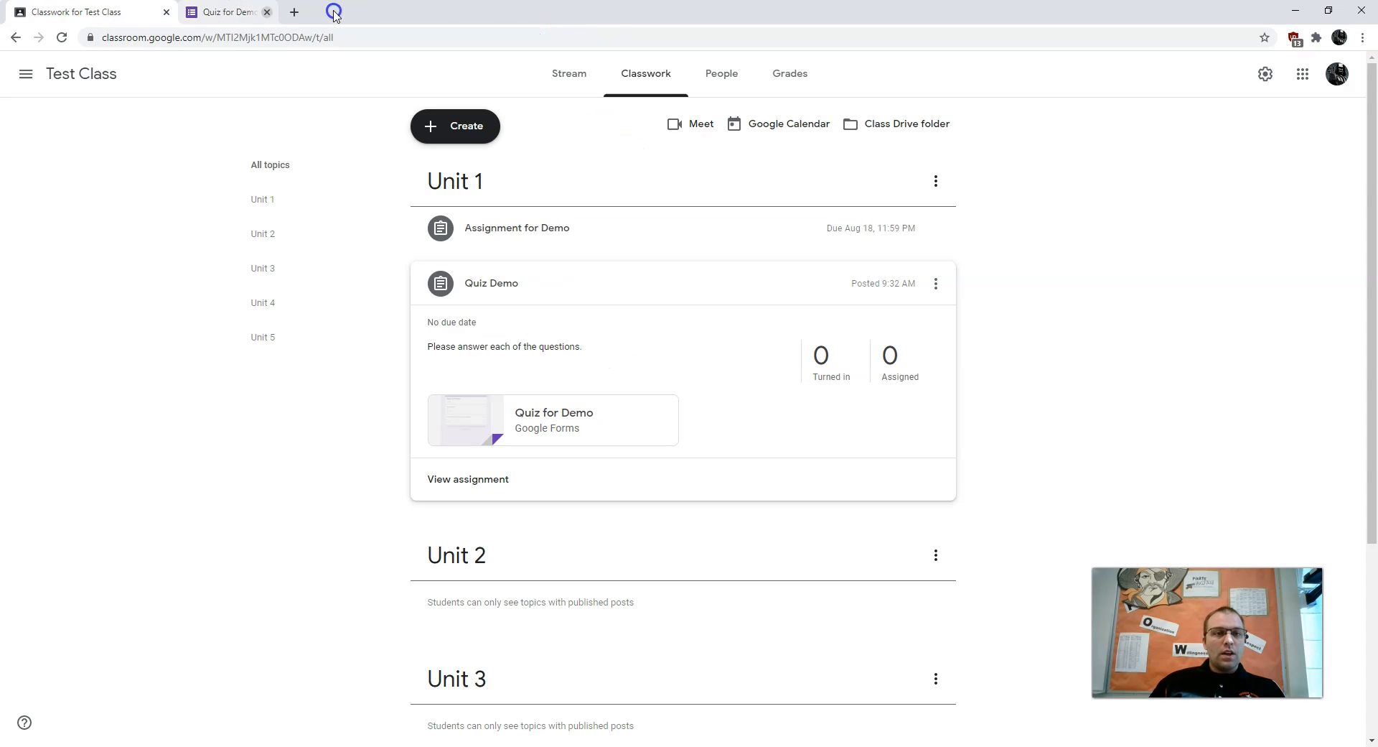
click(645, 406)
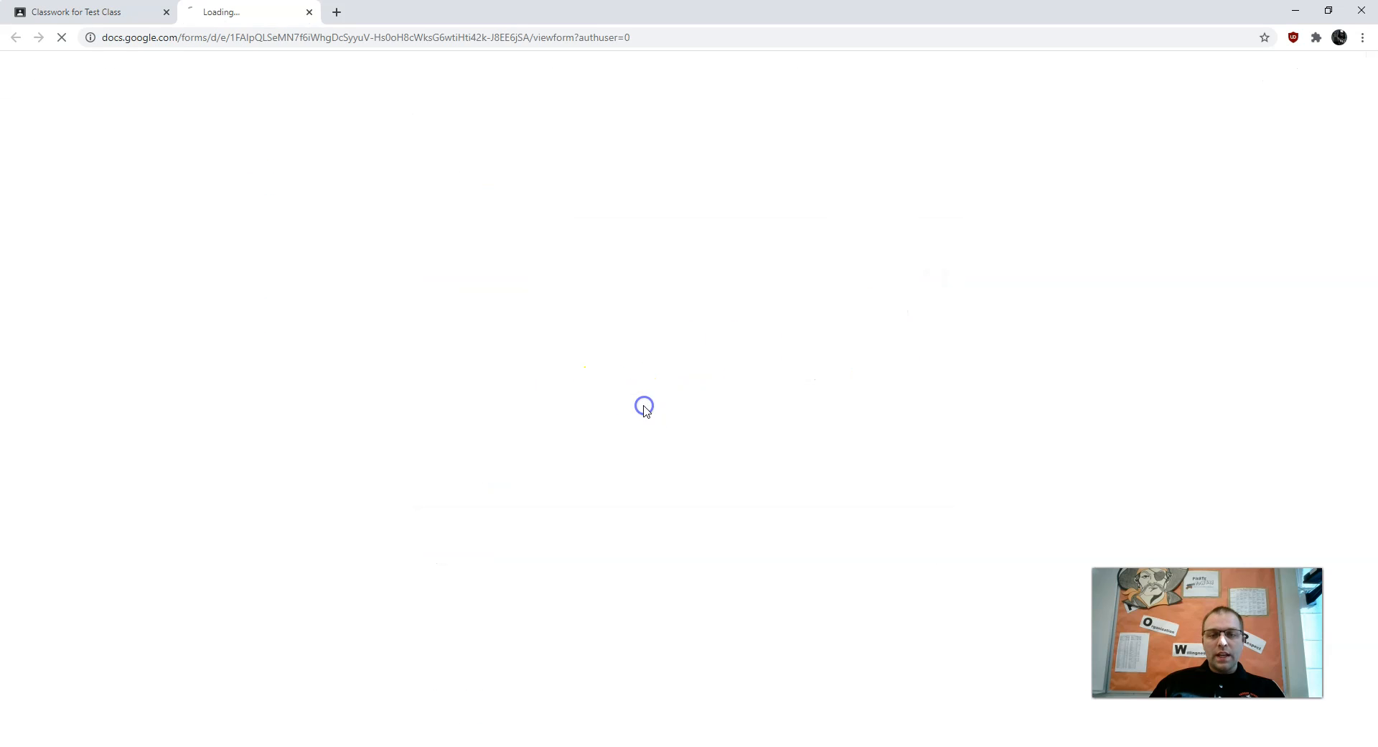
click(337, 12)
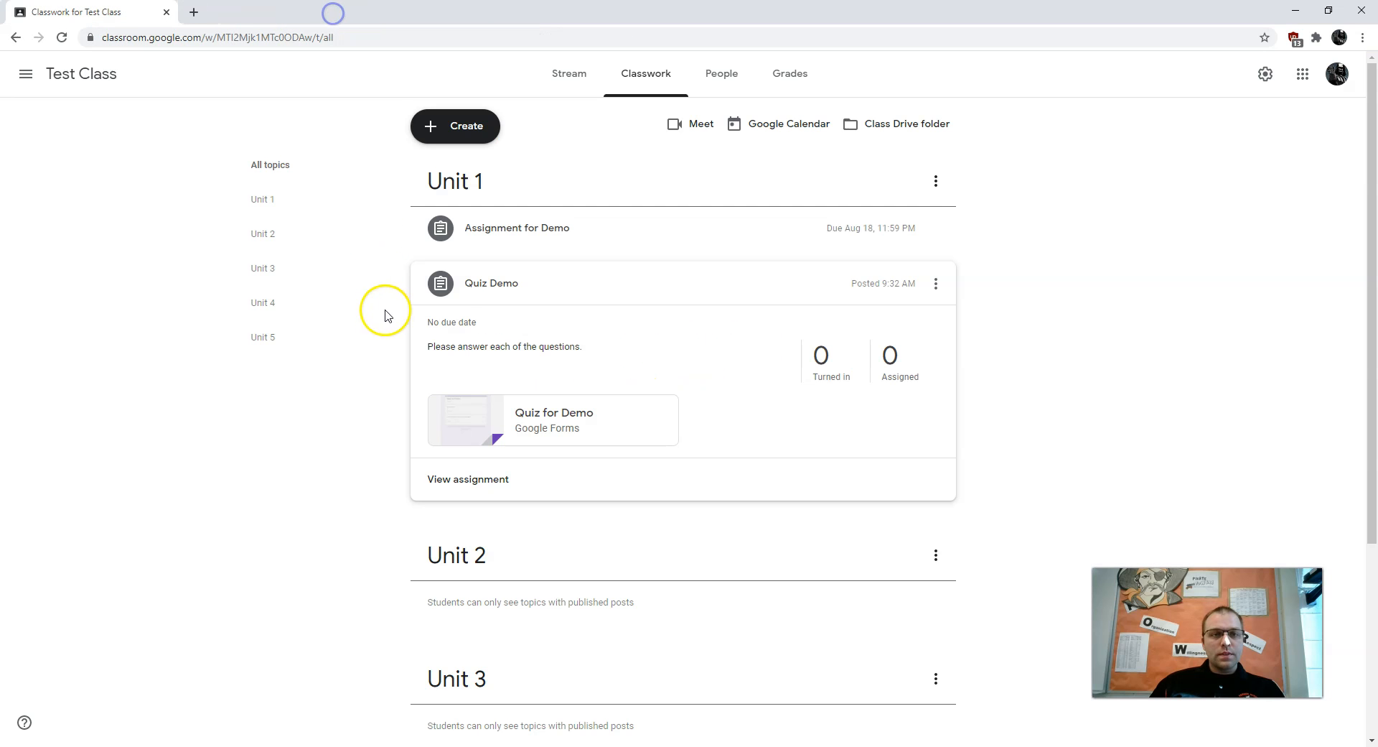
click(478, 297)
click(953, 282)
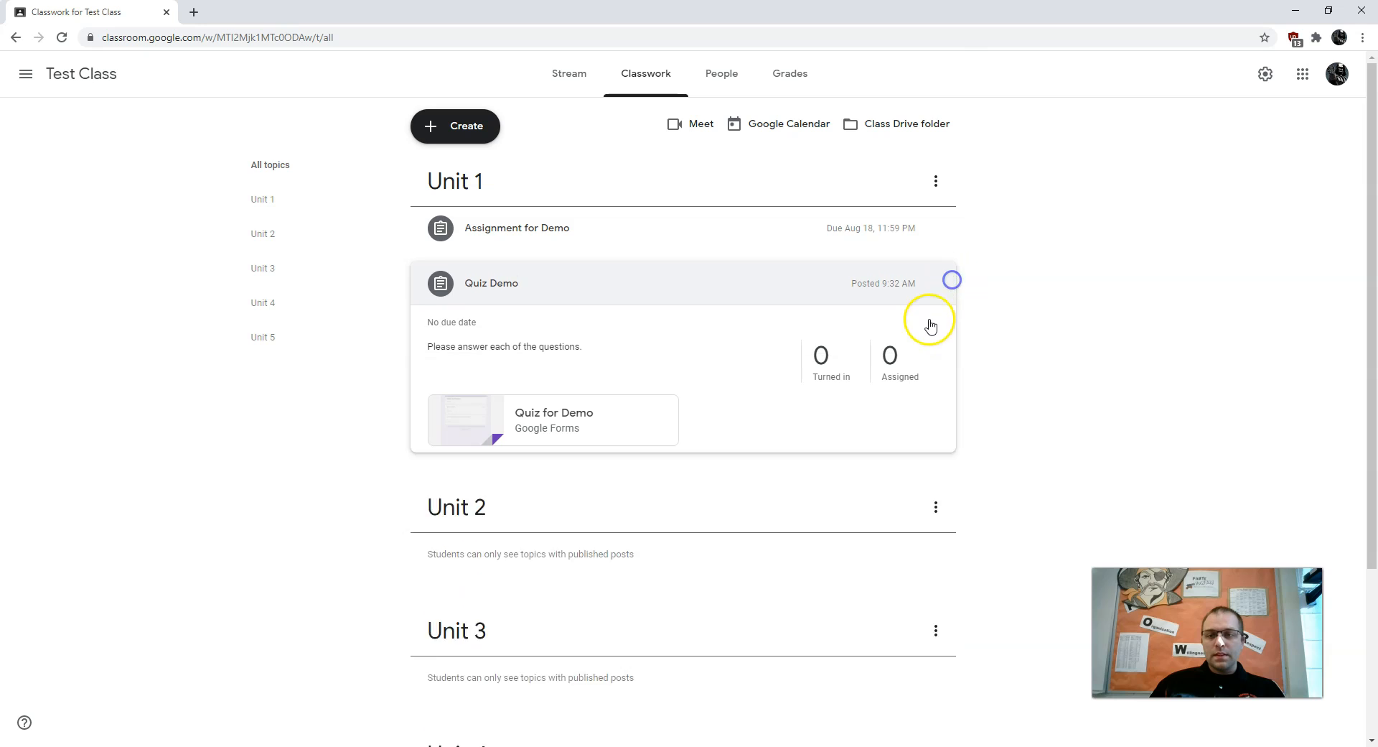
Open Quiz Demo's editor, check its attached form, and close the editor without changes
click(934, 281)
click(920, 314)
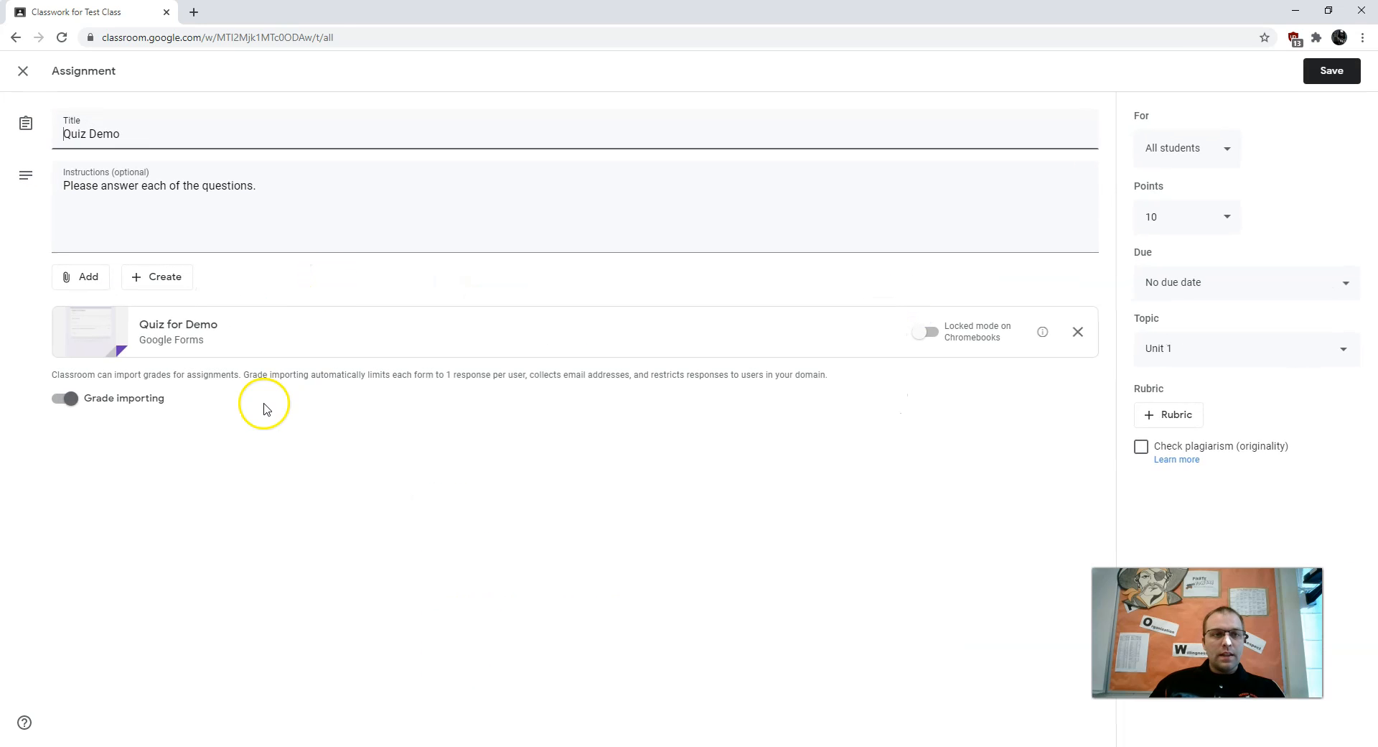
click(168, 324)
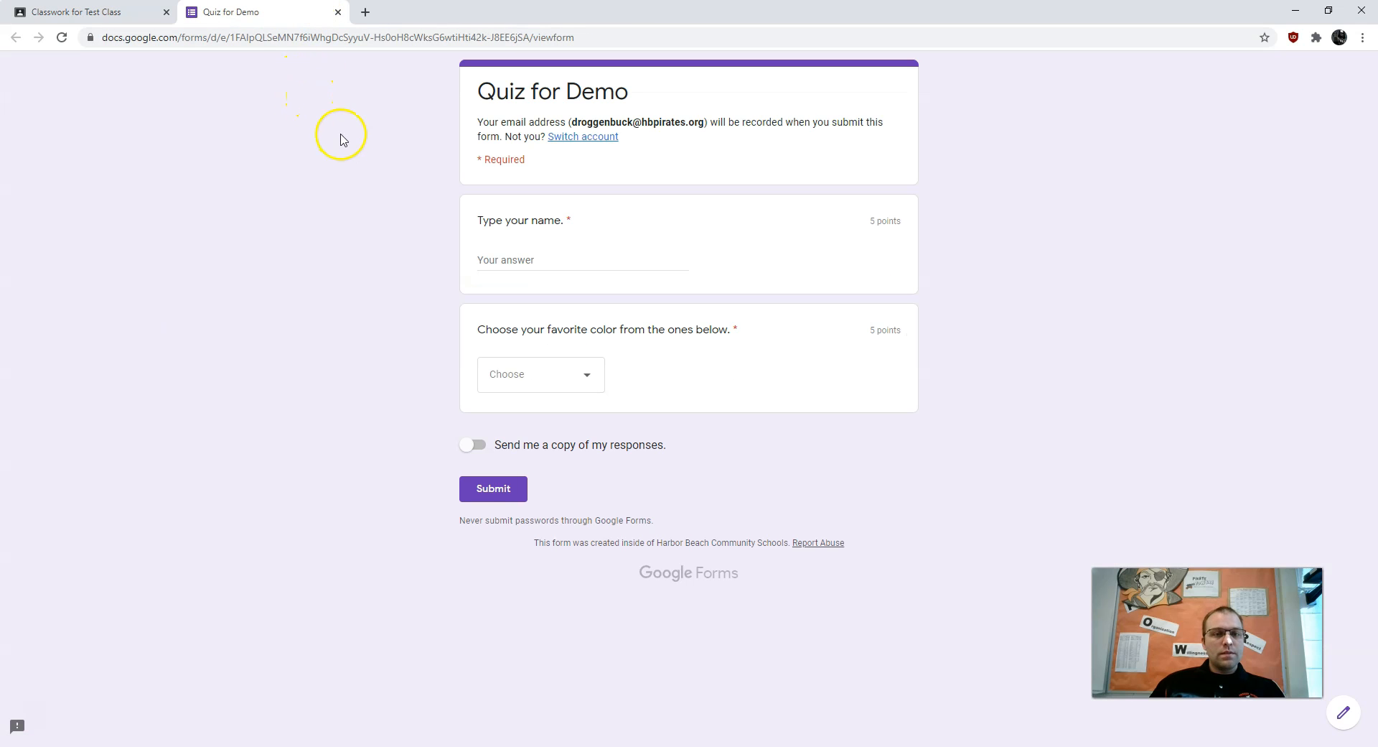
click(337, 12)
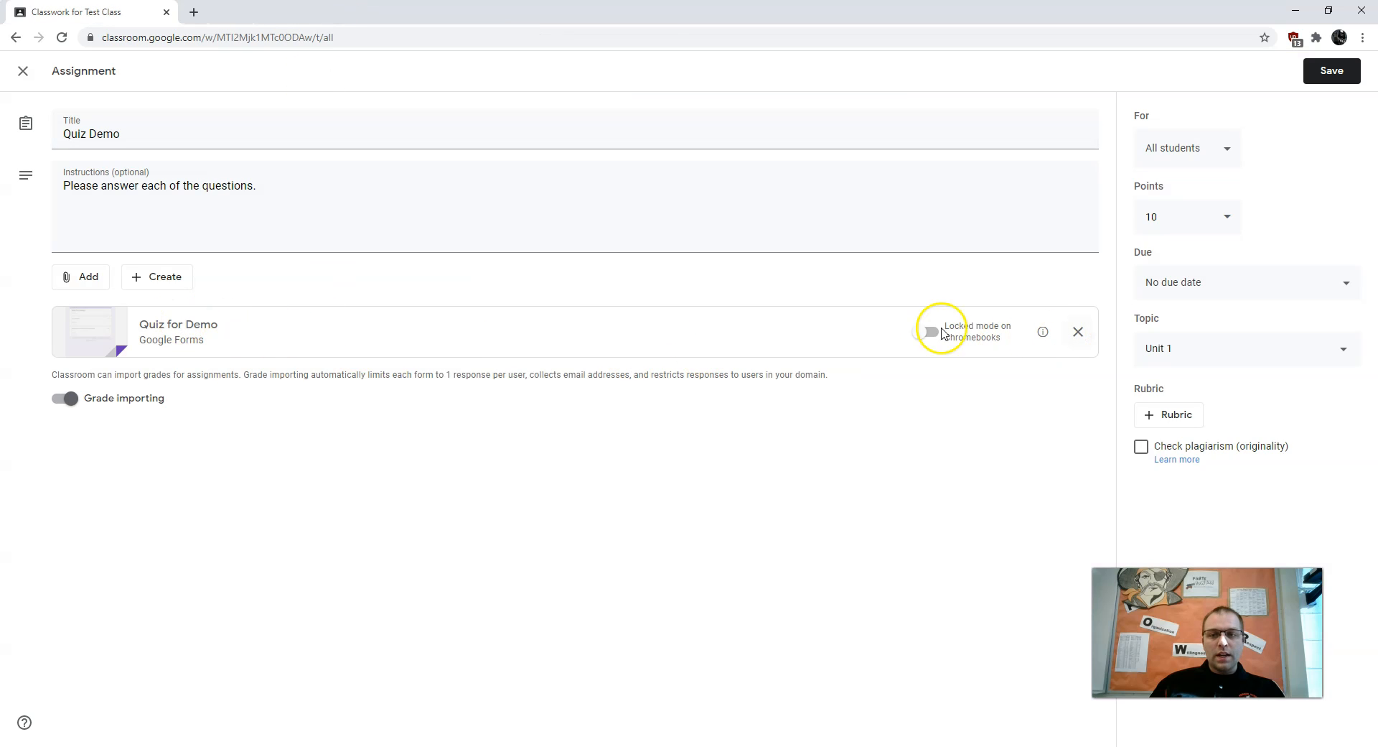
click(185, 340)
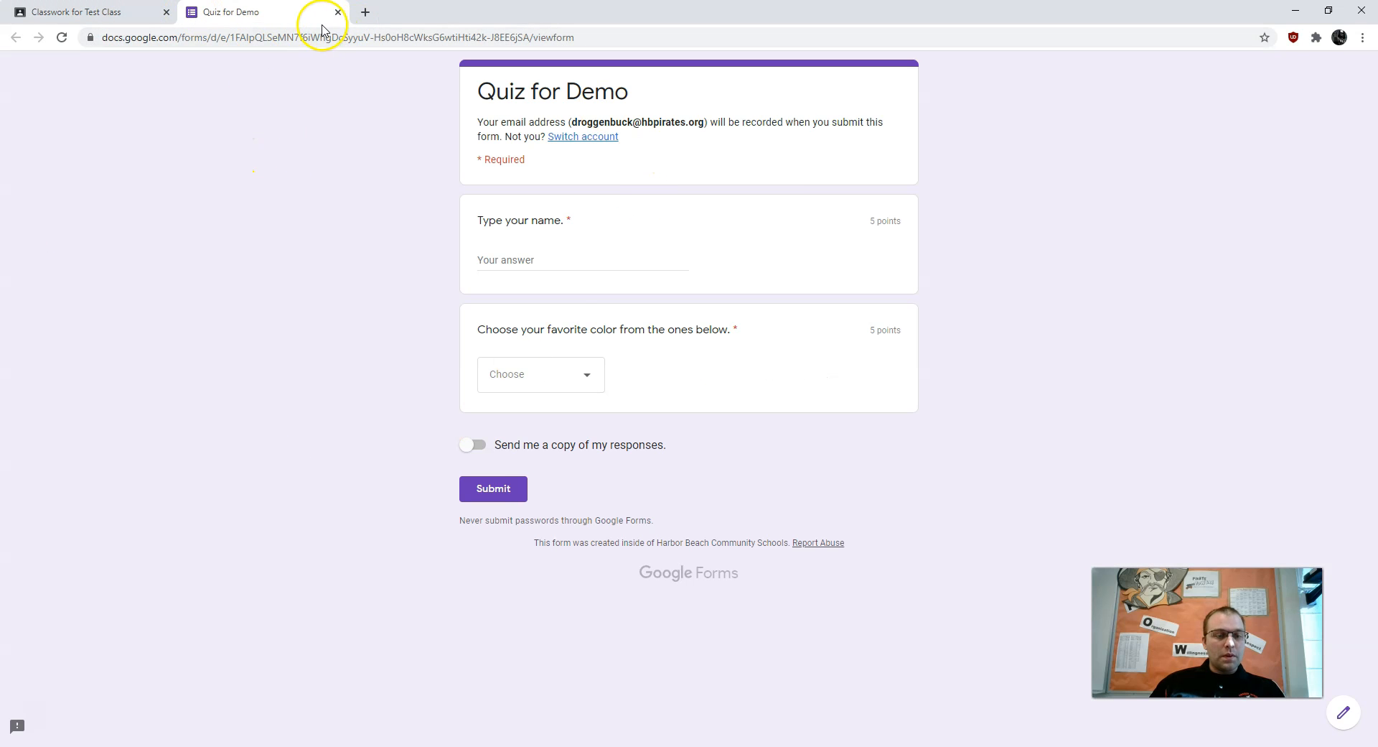
click(338, 14)
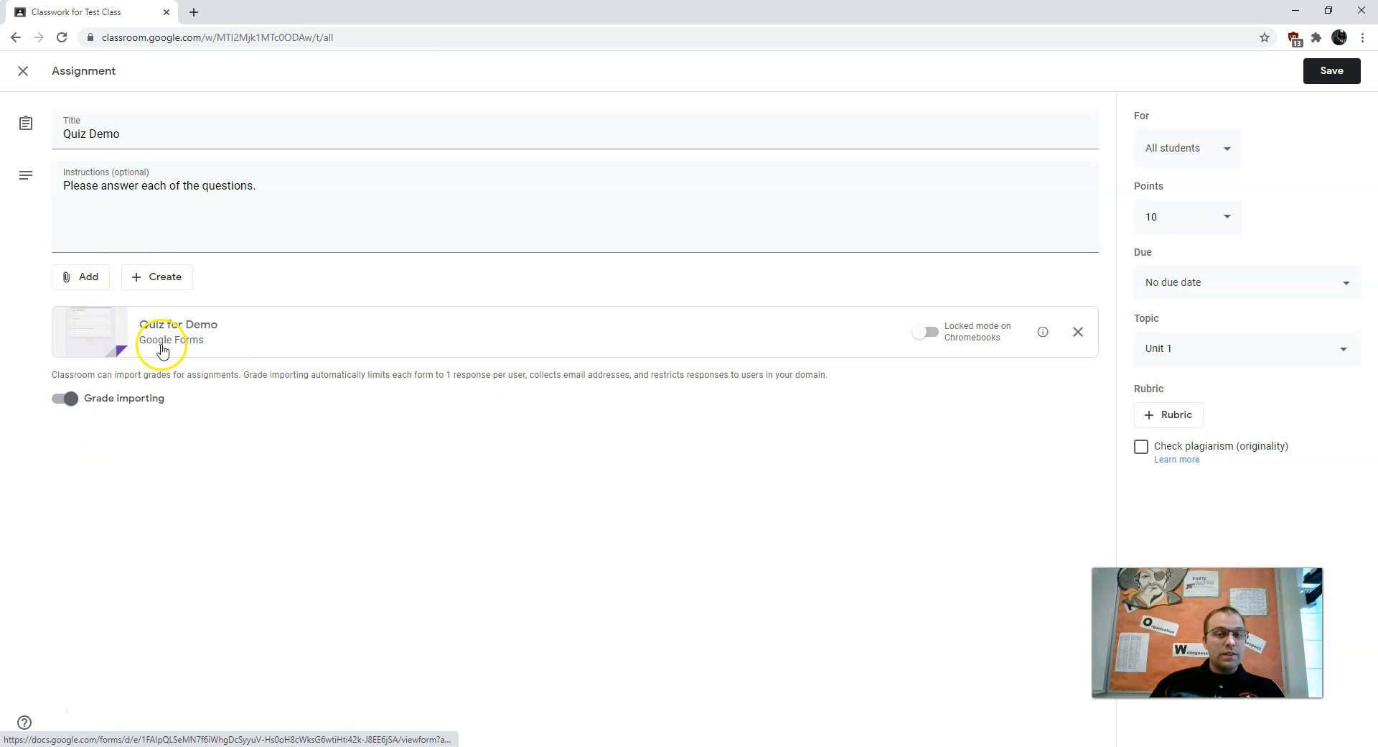
click(23, 79)
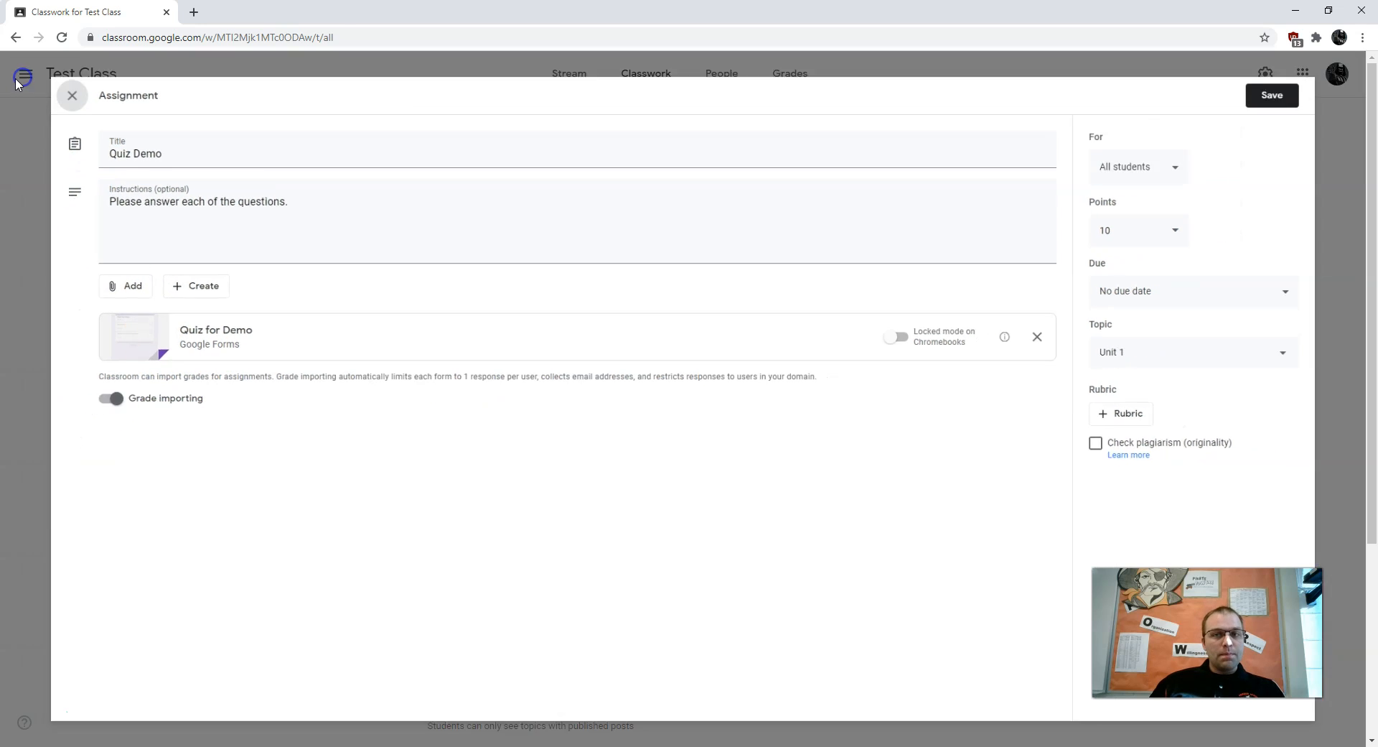
Show the Classwork page's list of new post types
scroll(222, 506, down, 3)
scroll(301, 372, up, 3)
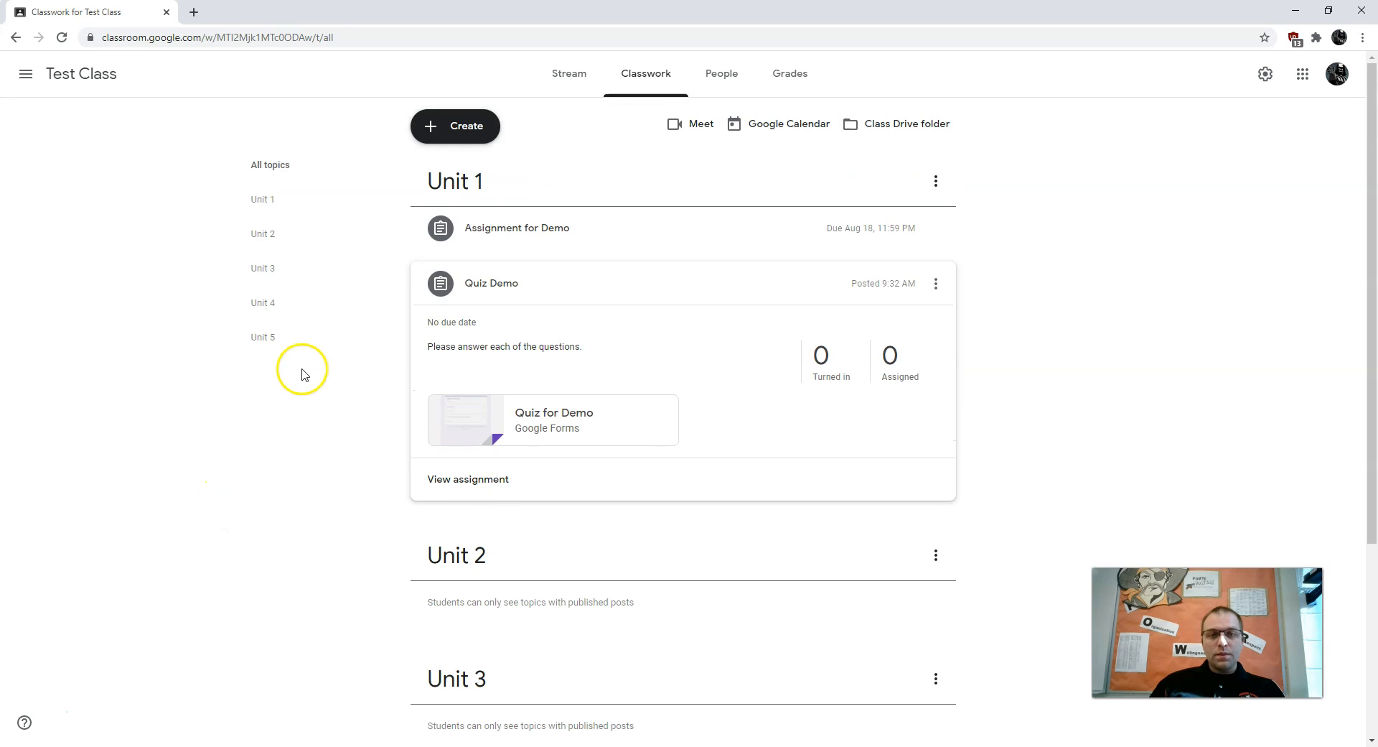
click(472, 129)
click(467, 243)
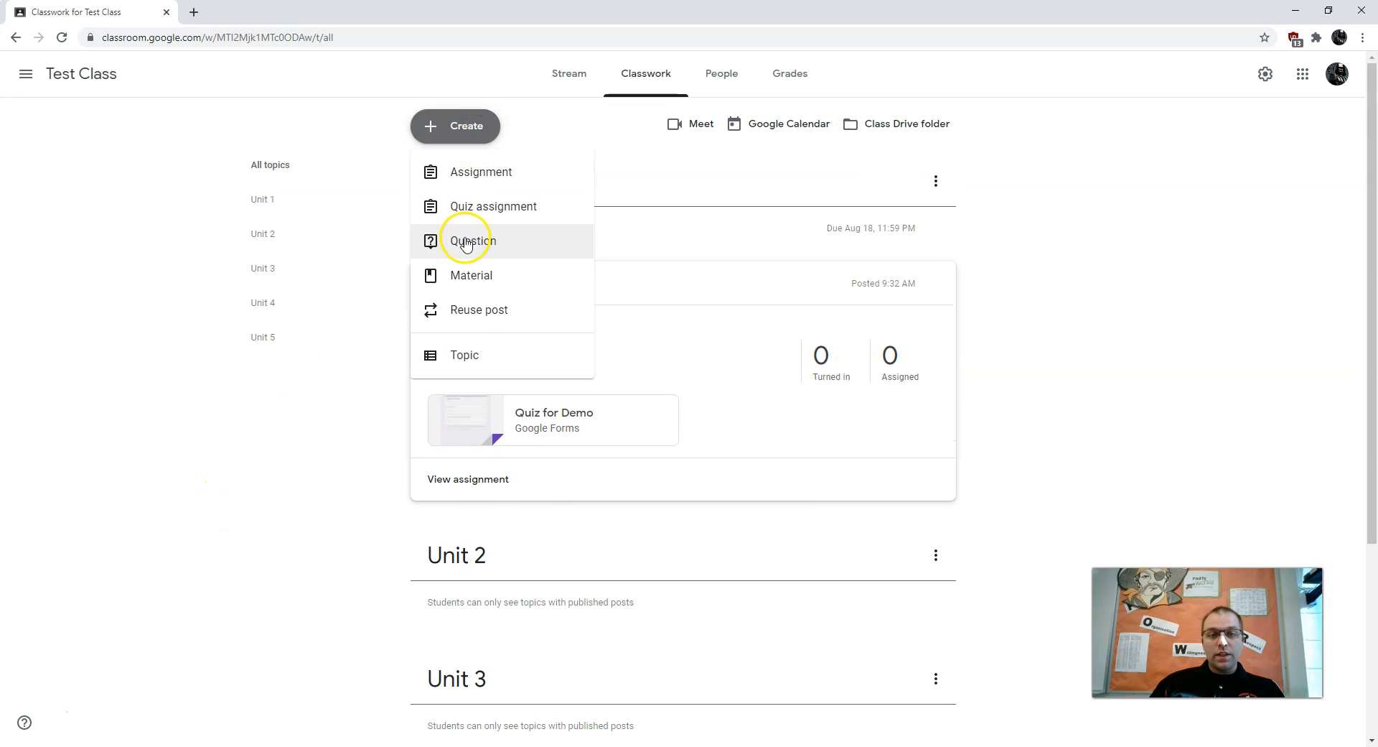